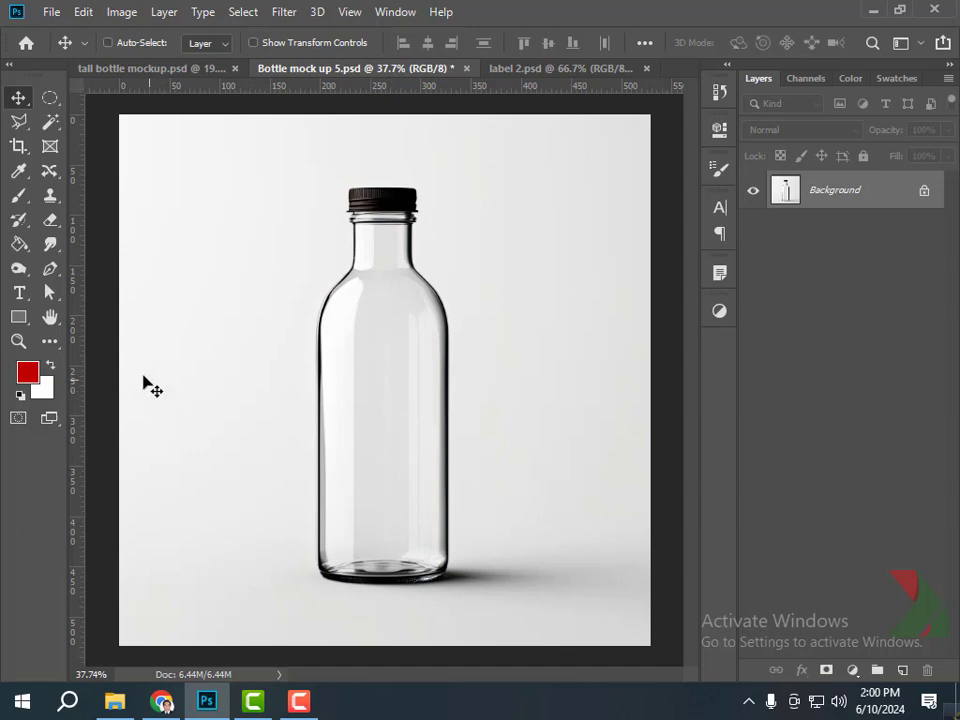
Draw a red rectangle over the bottle's body and zoom in on it.
{"action": "left_click", "coordinate": [19, 318]}
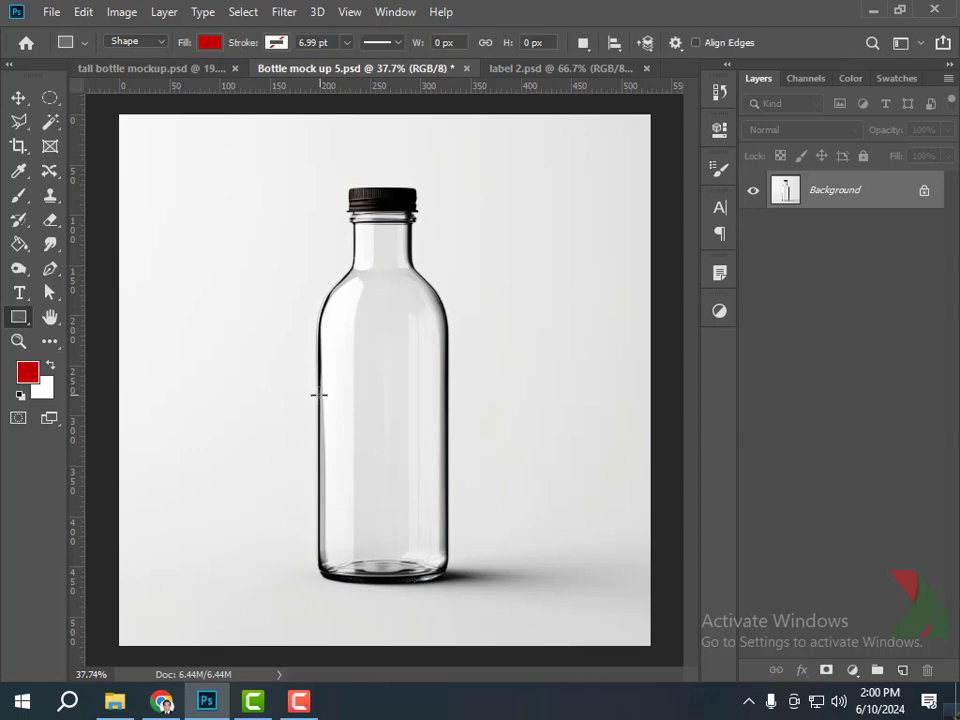
{"action": "left_click_drag", "start_coordinate": [314, 336], "coordinate": [452, 542]}
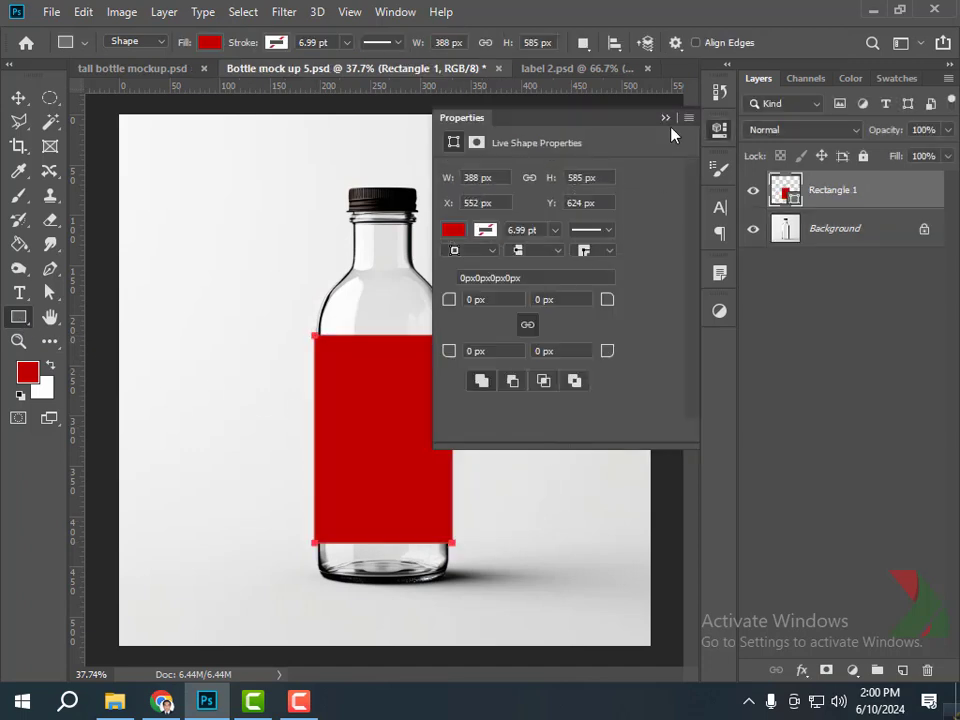
{"action": "left_click", "coordinate": [665, 118]}
{"action": "key", "text": "z"}
{"action": "left_click_drag", "start_coordinate": [452, 435], "coordinate": [486, 495]}
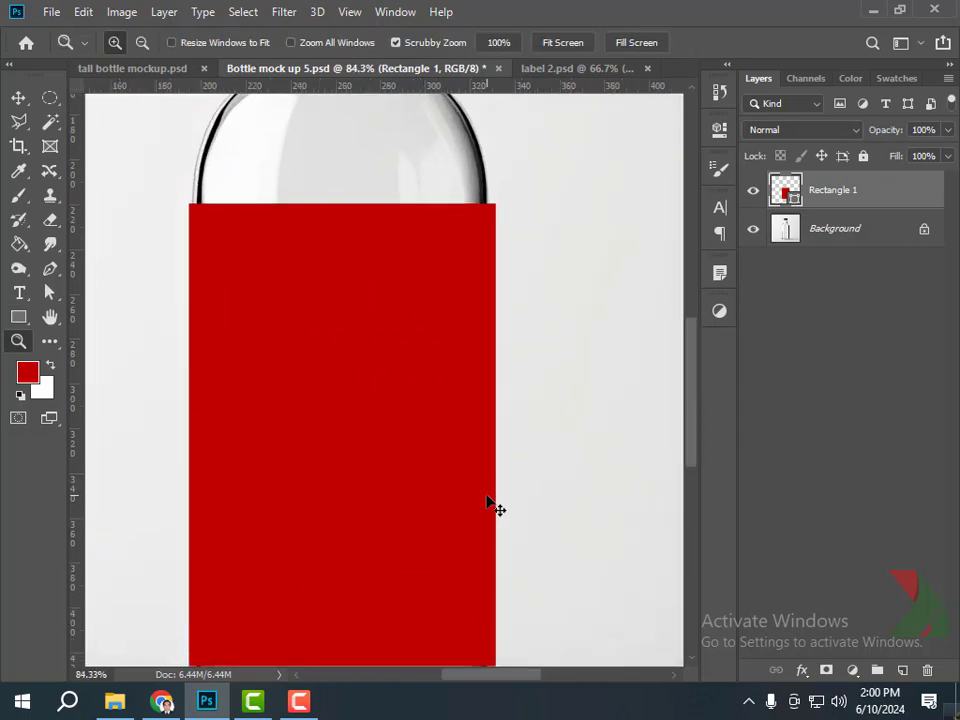
Free-transform the rectangle, pulling both side edges just inside the glass.
{"action": "key", "text": "ctrl+t"}
{"action": "left_click_drag", "start_coordinate": [494, 433], "coordinate": [484, 433]}
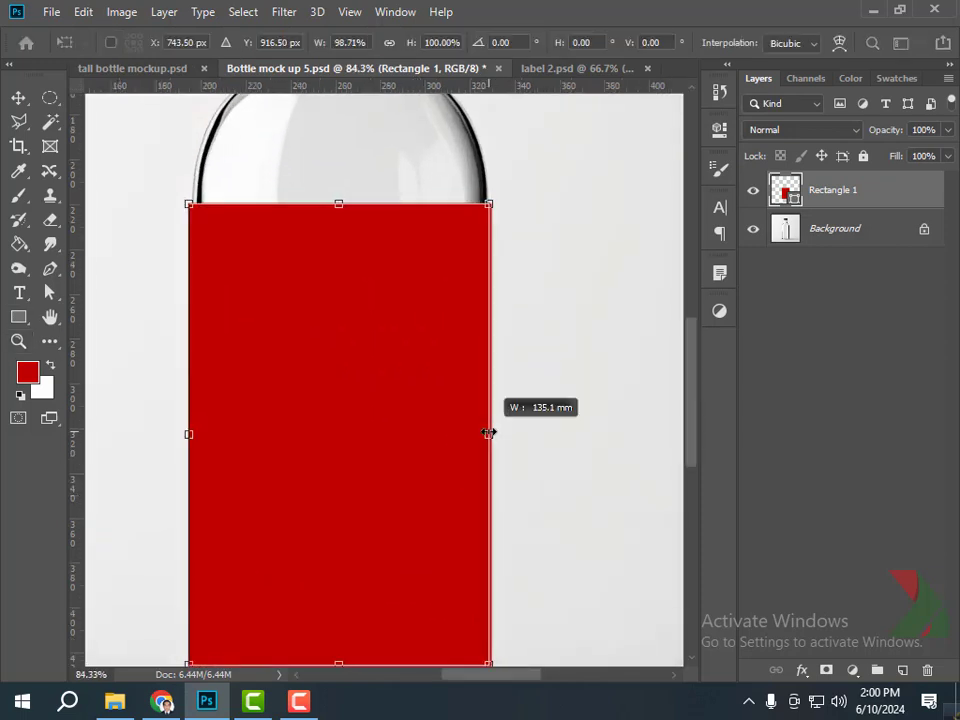
{"action": "left_click_drag", "start_coordinate": [189, 434], "coordinate": [196, 435]}
{"action": "scroll", "coordinate": [535, 392], "scroll_direction": "down", "scroll_amount": 3}
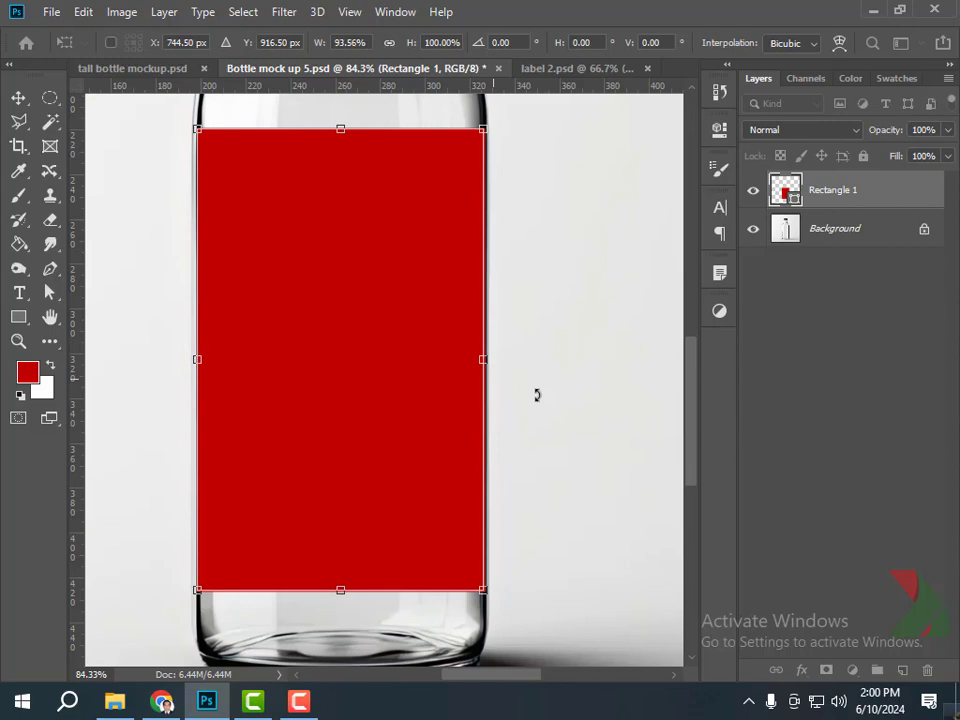
{"action": "left_click_drag", "start_coordinate": [484, 359], "coordinate": [483, 361]}
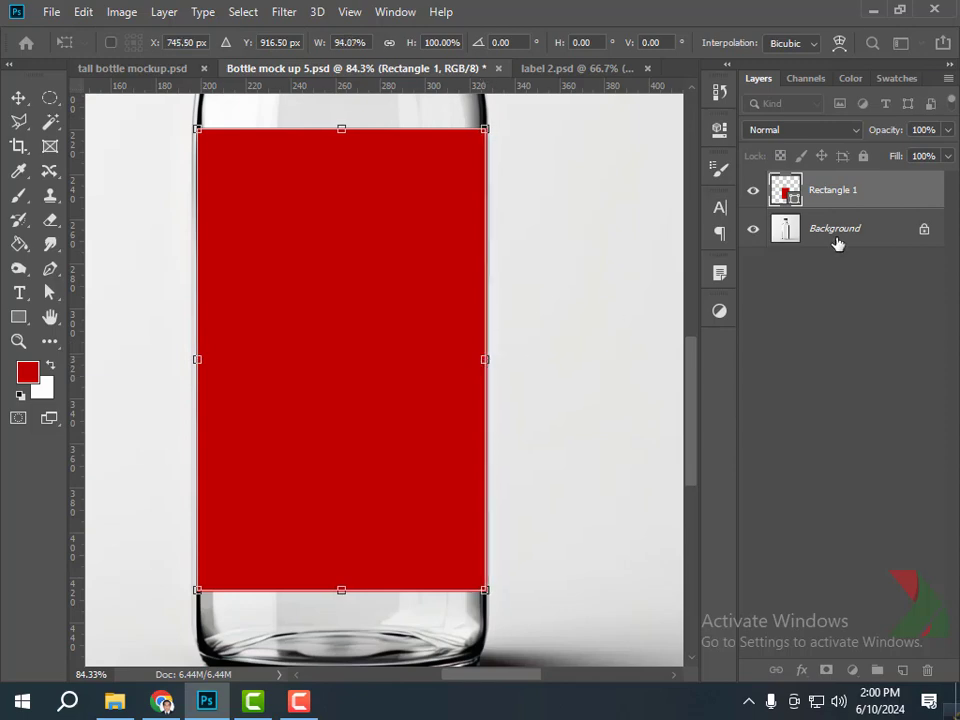
Commit the resize, convert Rectangle 1 to a smart object, and lower its opacity to about 27%.
{"action": "key", "text": "Return"}
{"action": "key", "text": "z"}
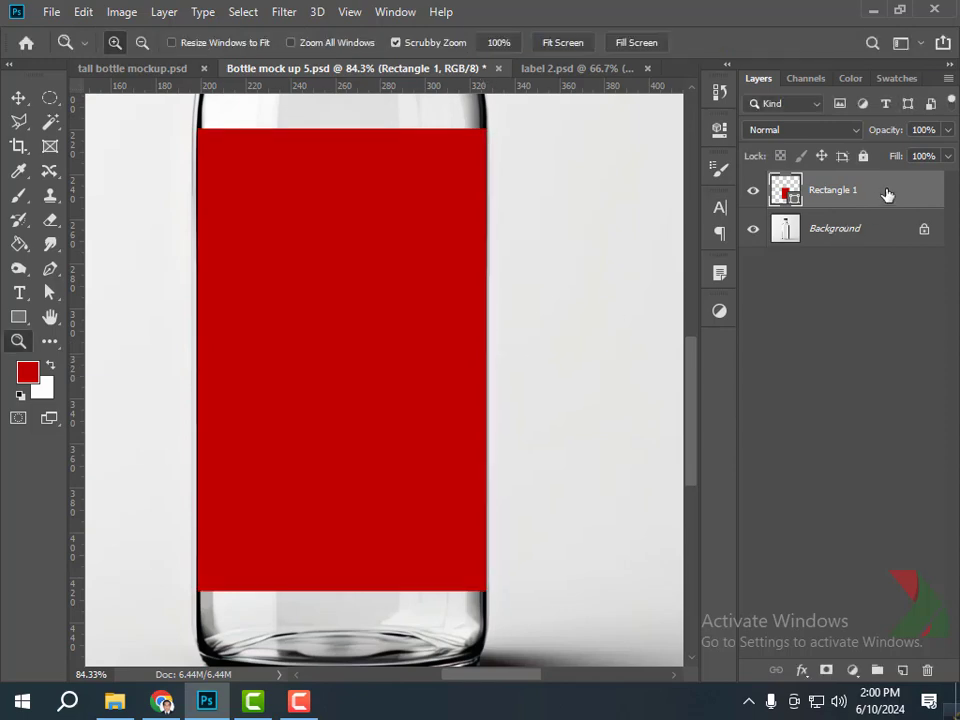
{"action": "right_click", "coordinate": [887, 194]}
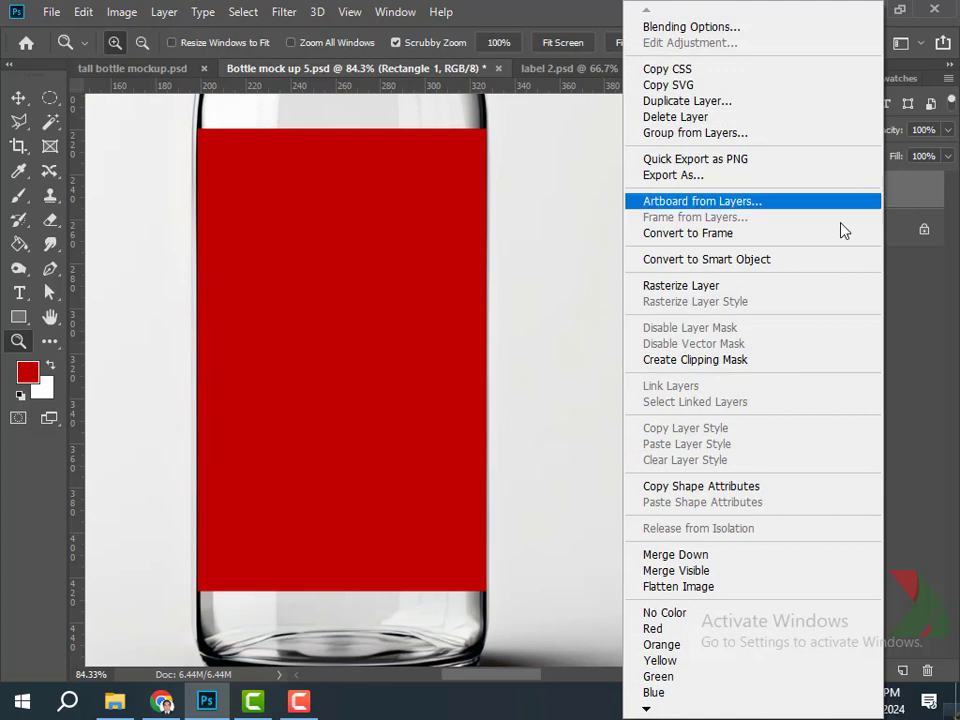
{"action": "left_click", "coordinate": [733, 259]}
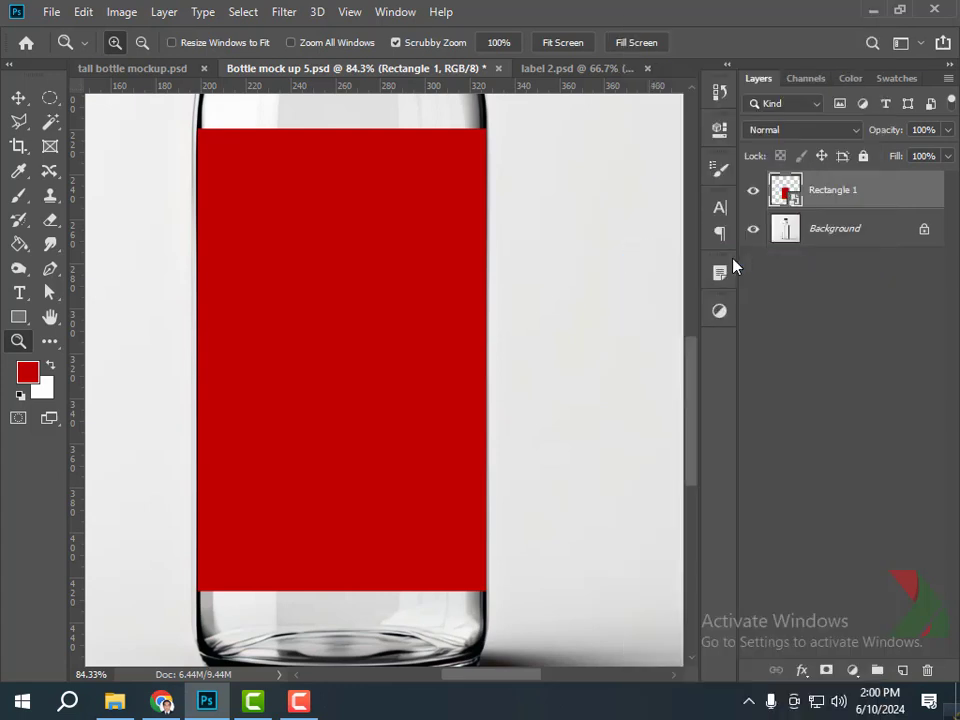
{"action": "left_click", "coordinate": [947, 130]}
{"action": "left_click_drag", "start_coordinate": [945, 150], "coordinate": [885, 176]}
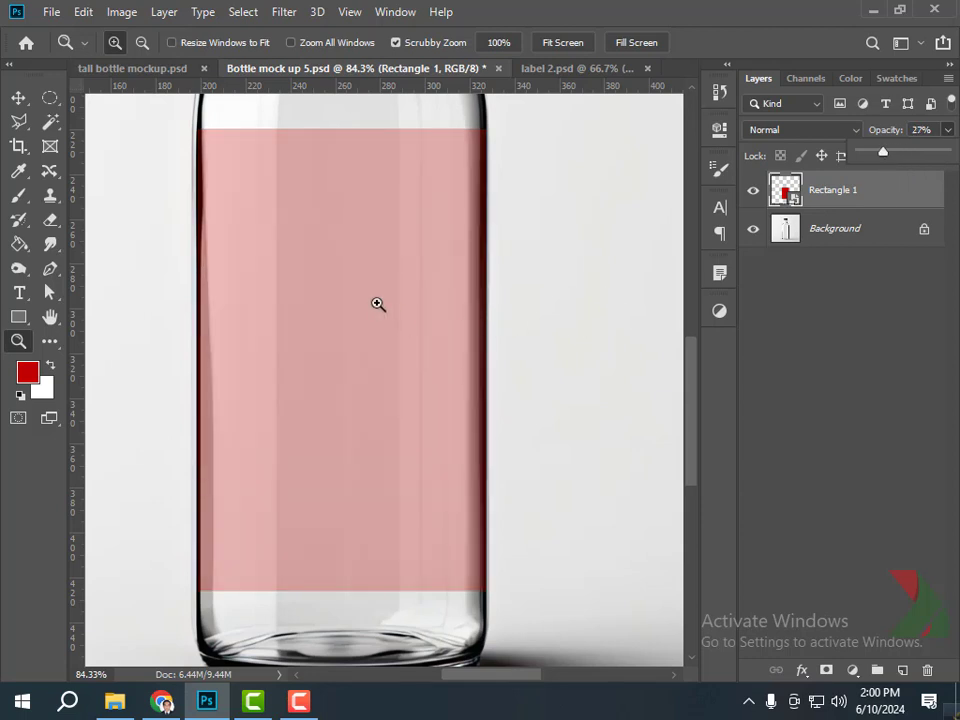
Warp the translucent rectangle with the Arch preset, easing the bend to about -3.8%.
{"action": "key", "text": "ctrl+t"}
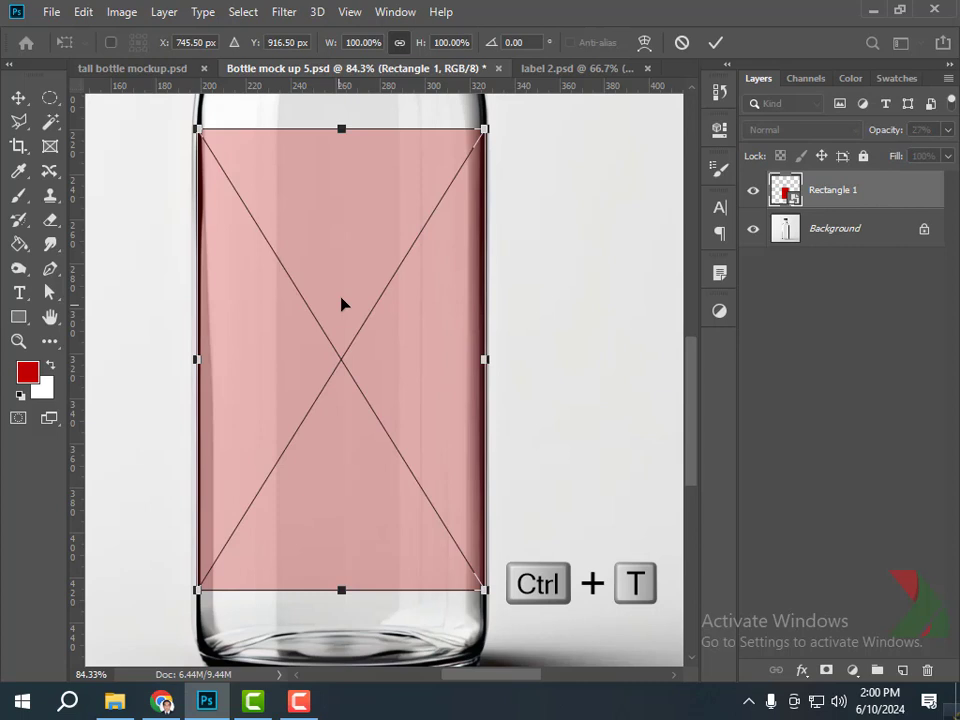
{"action": "right_click", "coordinate": [341, 241]}
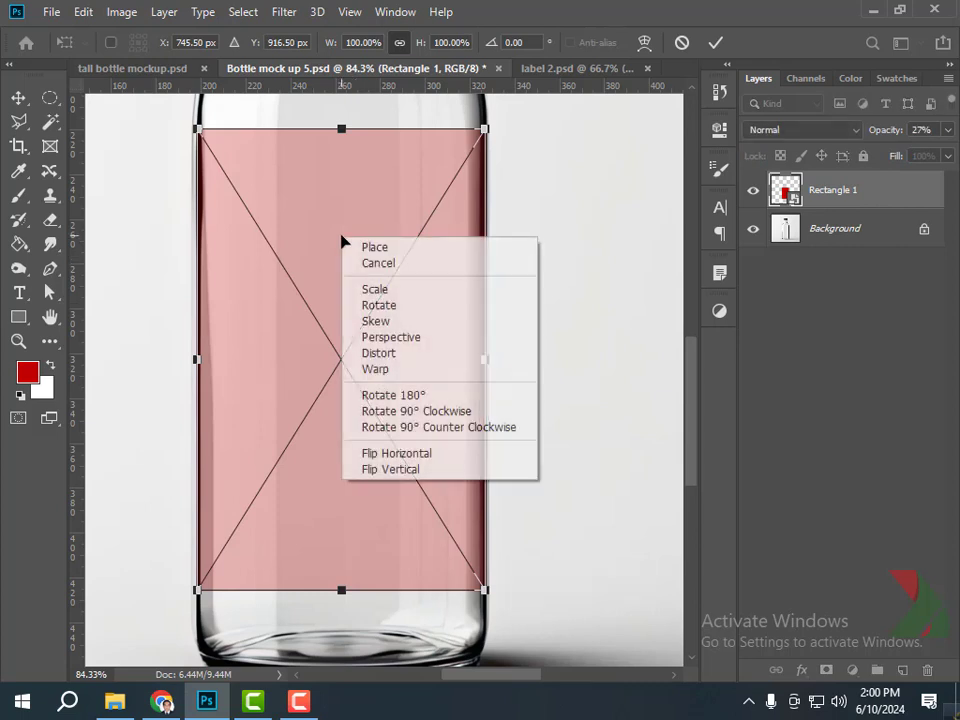
{"action": "left_click", "coordinate": [376, 370]}
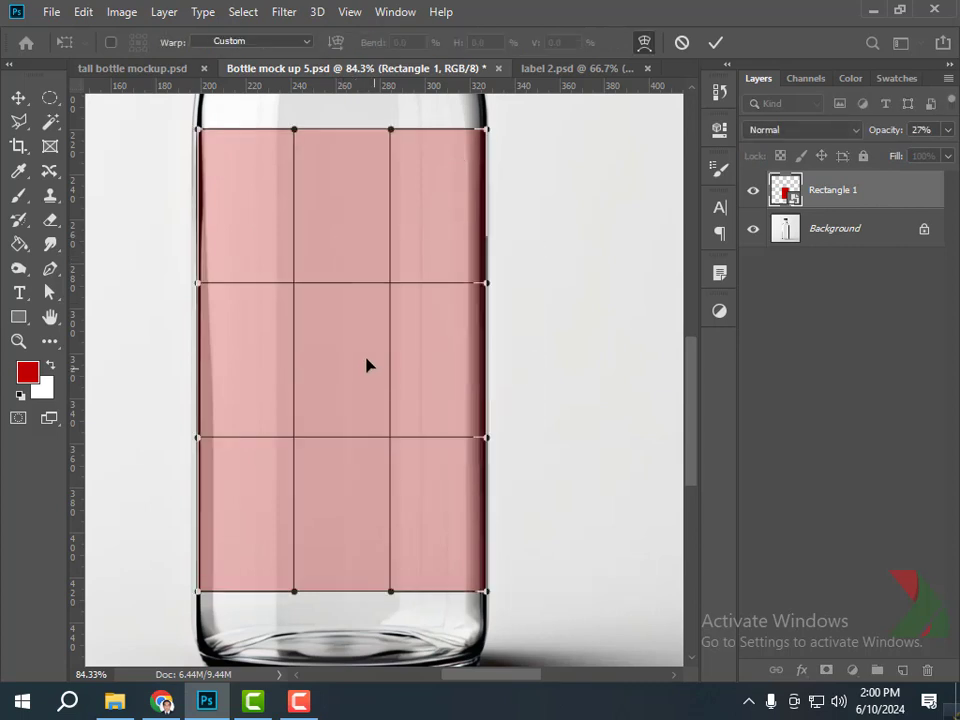
{"action": "left_click", "coordinate": [306, 44]}
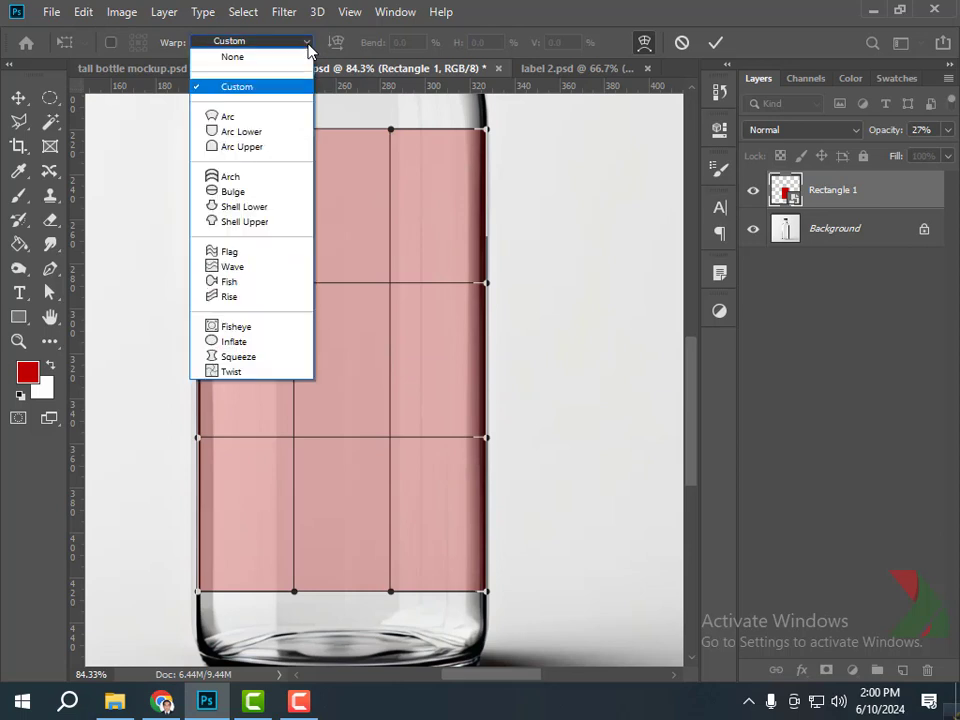
{"action": "left_click", "coordinate": [249, 182]}
{"action": "scroll", "coordinate": [386, 281], "scroll_direction": "up", "scroll_amount": 3}
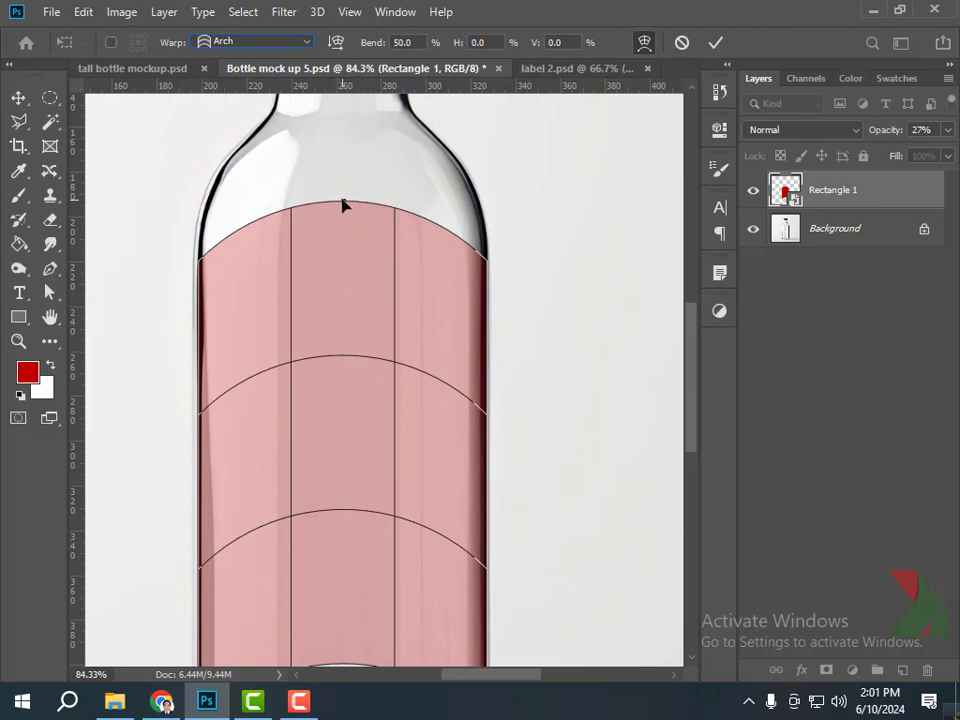
{"action": "left_click_drag", "start_coordinate": [342, 204], "coordinate": [342, 270]}
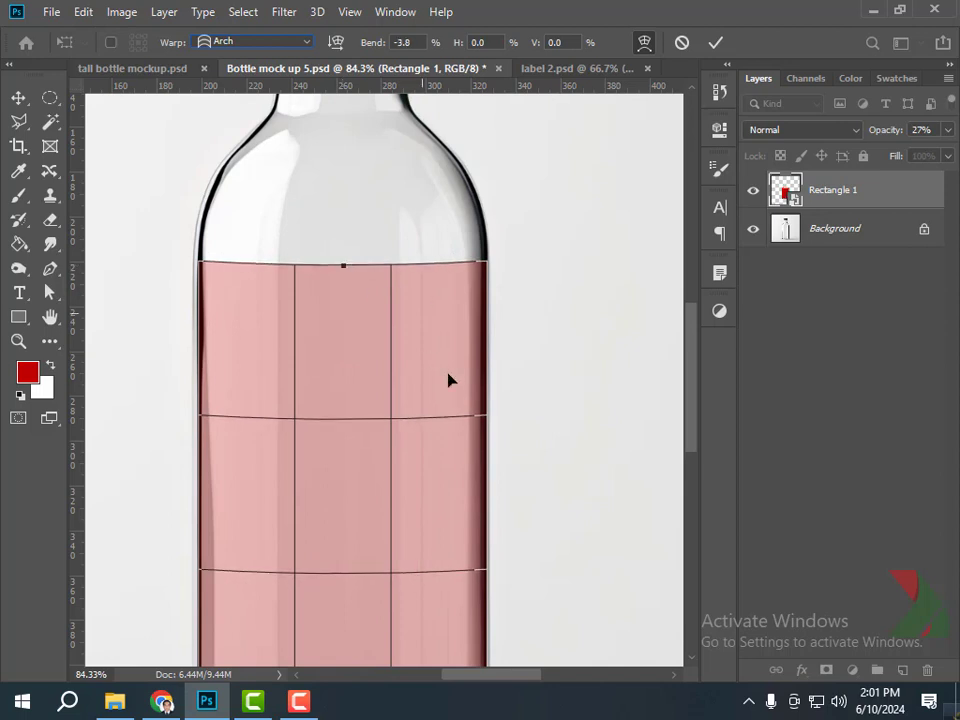
{"action": "scroll", "coordinate": [450, 381], "scroll_direction": "down", "scroll_amount": 5}
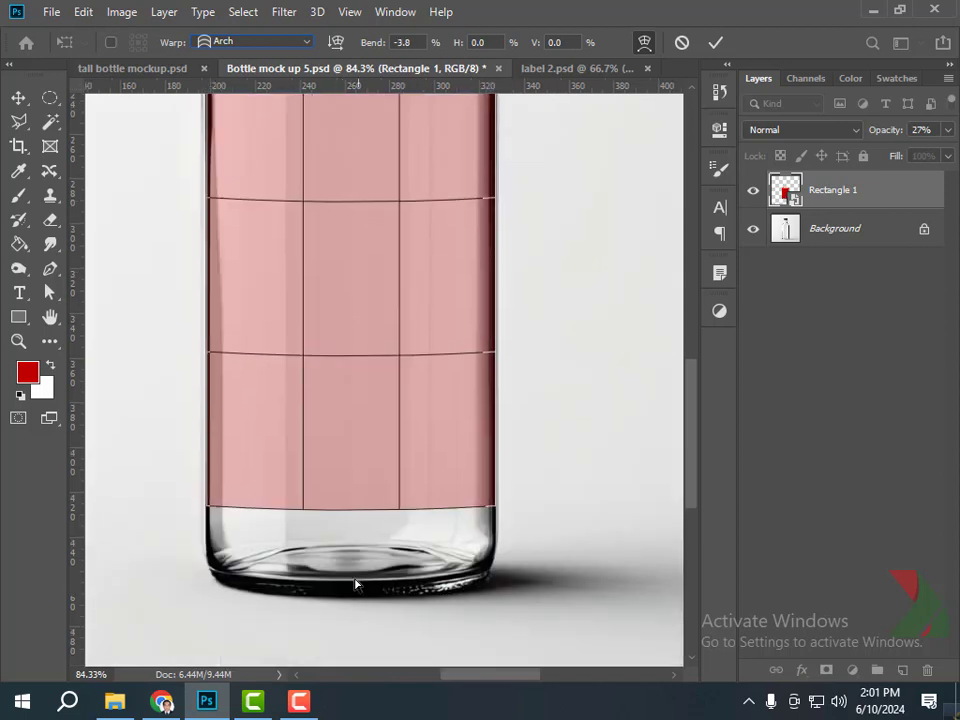
Switch the warp to Custom and pull the label's bottom edge into a curve.
{"action": "left_click", "coordinate": [308, 42]}
{"action": "left_click", "coordinate": [237, 86]}
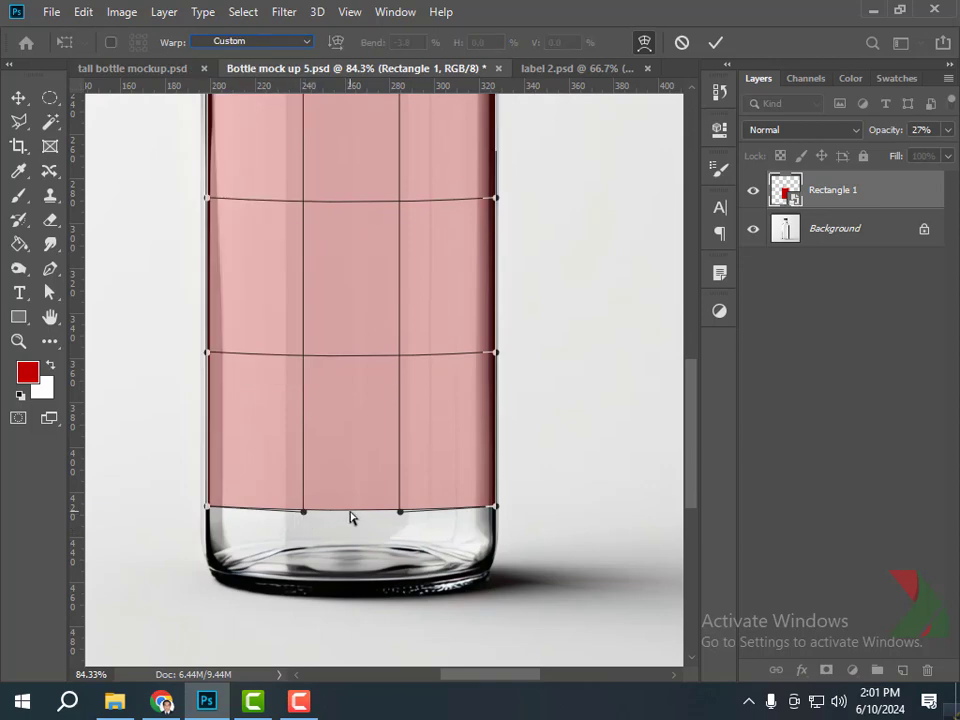
{"action": "mouse_move", "coordinate": [354, 515]}
{"action": "left_mouse_down"}
{"action": "mouse_move", "coordinate": [309, 540]}
{"action": "mouse_move", "coordinate": [218, 527]}
{"action": "left_mouse_up"}
{"action": "left_click_drag", "start_coordinate": [397, 533], "coordinate": [488, 533]}
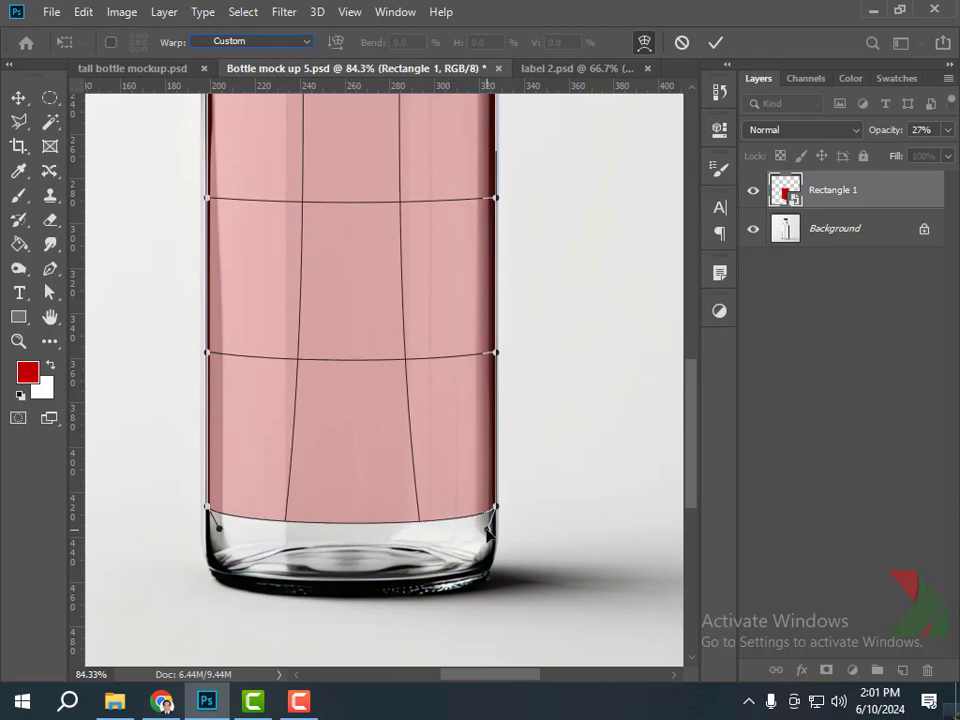
{"action": "scroll", "coordinate": [354, 407], "scroll_direction": "up", "scroll_amount": 3}
{"action": "scroll", "coordinate": [364, 450], "scroll_direction": "down", "scroll_amount": 1}
{"action": "scroll", "coordinate": [370, 495], "scroll_direction": "down", "scroll_amount": 3}
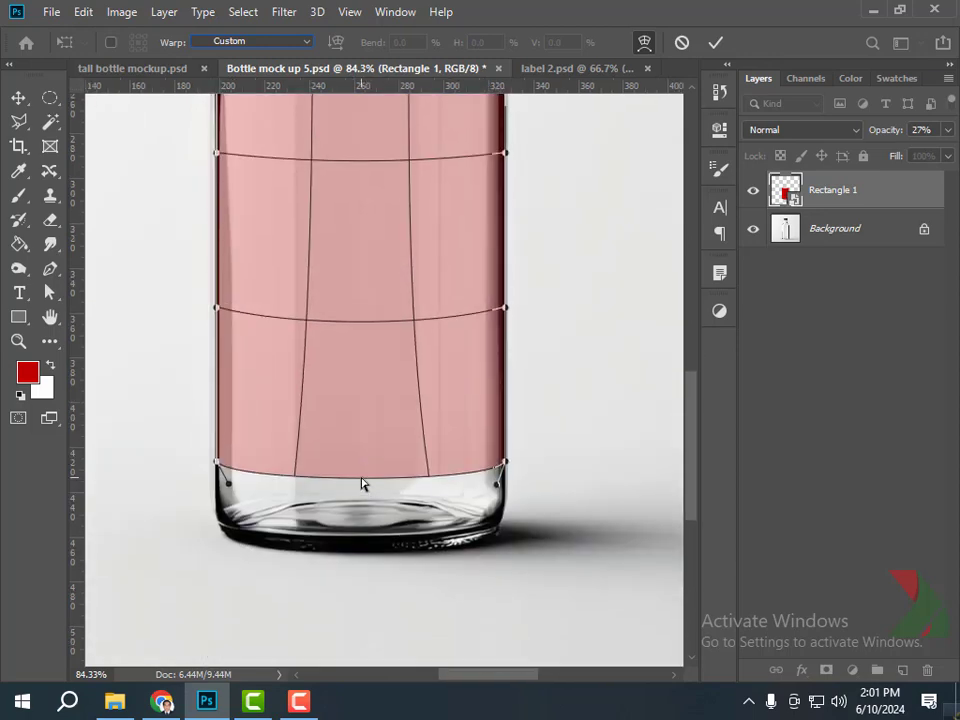
Nudge both bottom corners inward and down to match the base, then commit the warp.
{"action": "left_click_drag", "start_coordinate": [228, 482], "coordinate": [238, 490]}
{"action": "left_click_drag", "start_coordinate": [497, 482], "coordinate": [487, 490]}
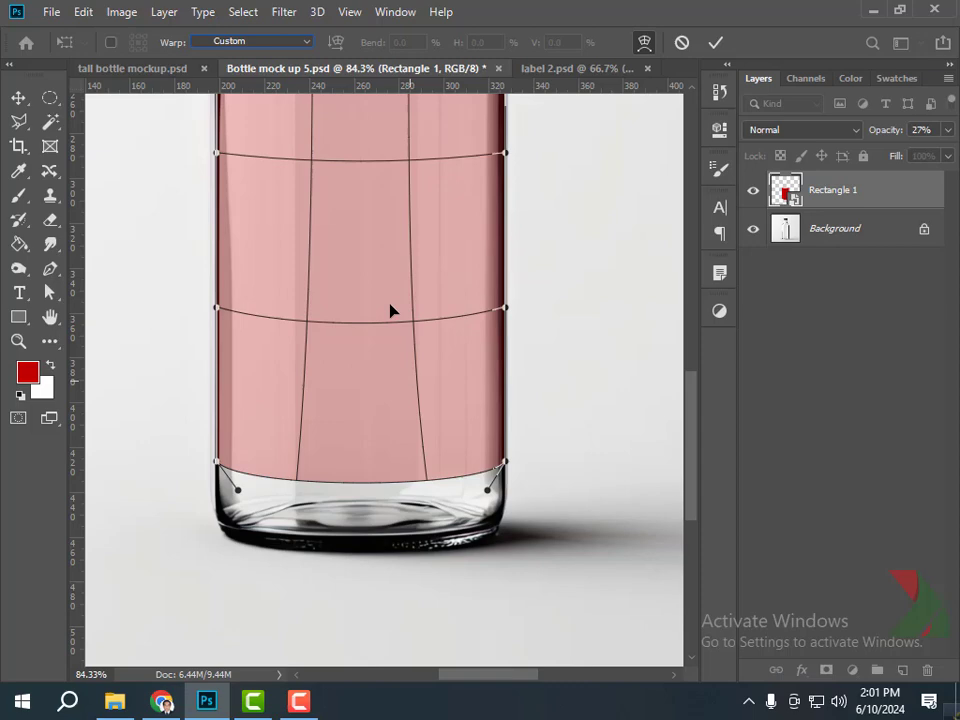
{"action": "scroll", "coordinate": [395, 290], "scroll_direction": "up", "scroll_amount": 2}
{"action": "scroll", "coordinate": [475, 344], "scroll_direction": "down", "scroll_amount": 3}
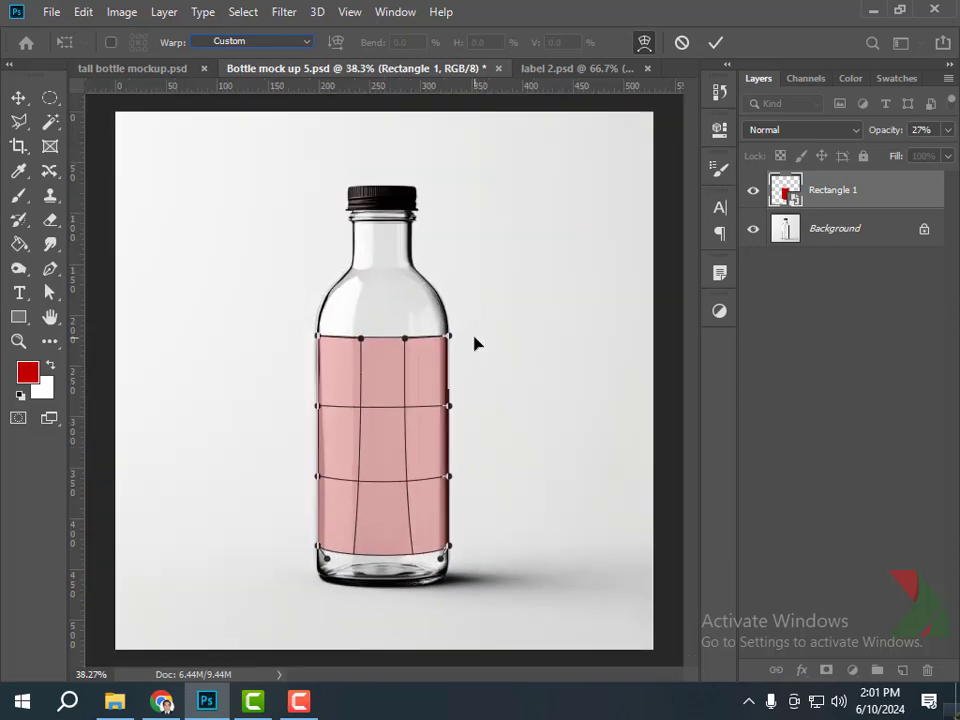
{"action": "left_click", "coordinate": [716, 43]}
{"action": "key", "text": "z"}
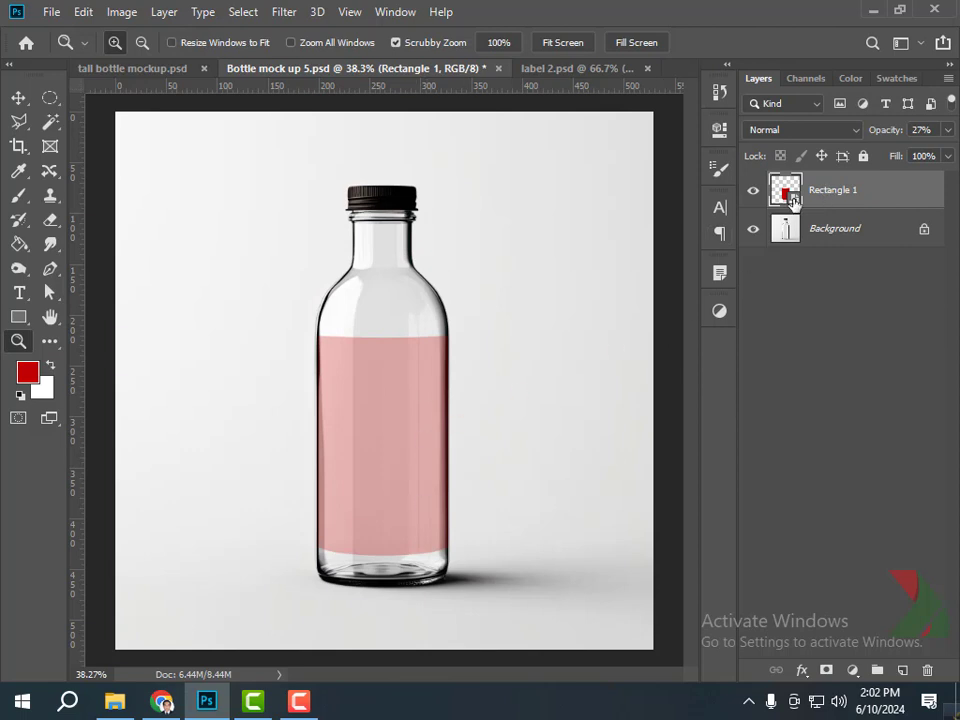
Open the smart object's contents and place-embed 'label 2 black', scaled up to fill most of it.
{"action": "double_click", "coordinate": [790, 196]}
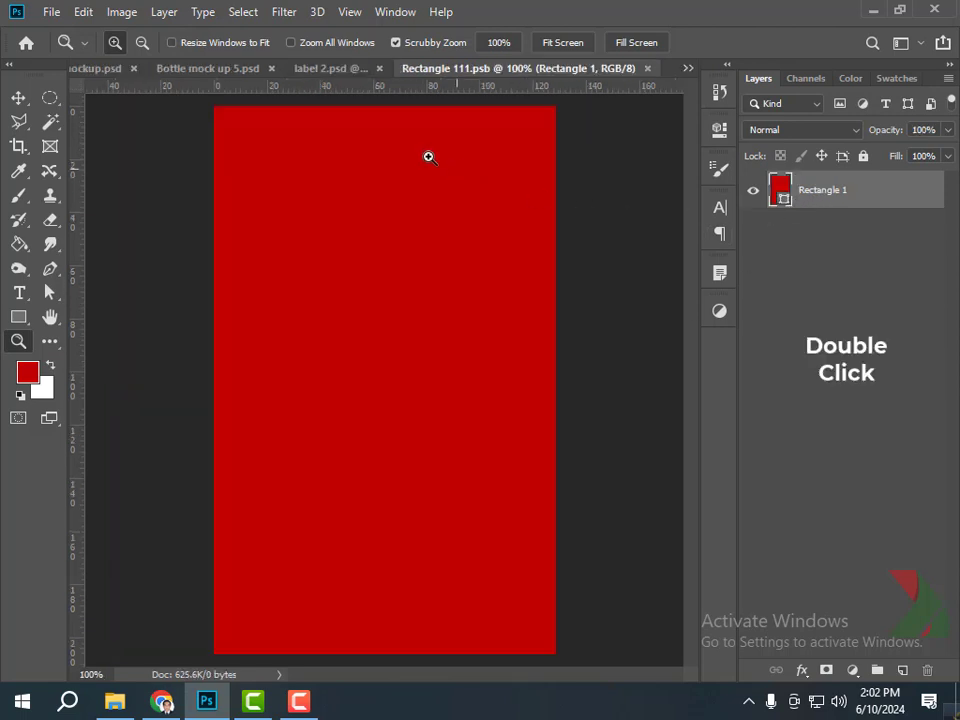
{"action": "left_click", "coordinate": [51, 13]}
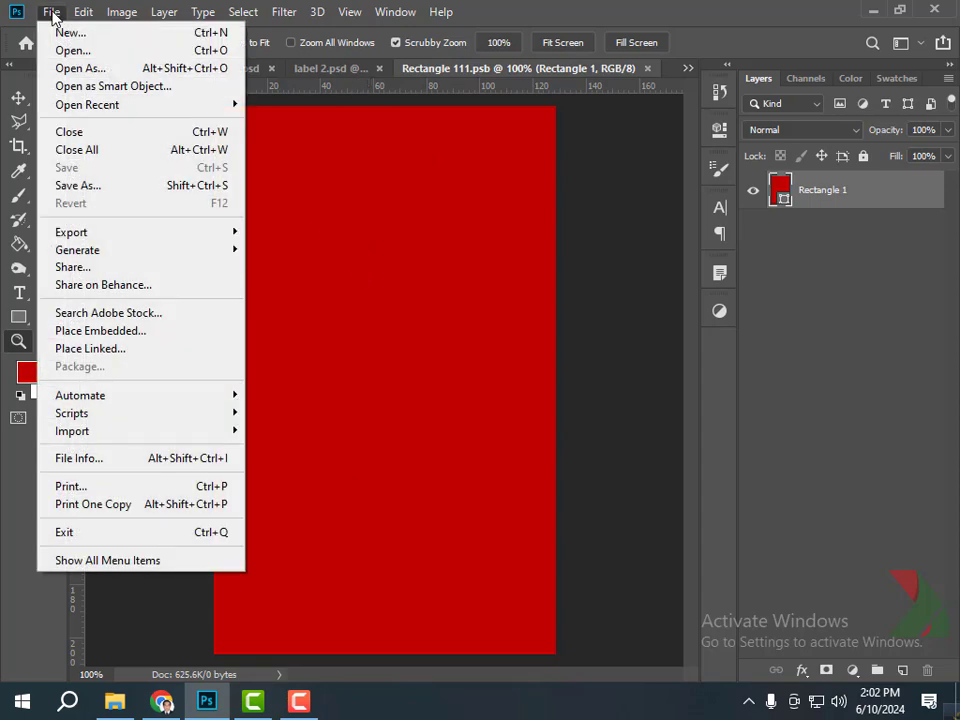
{"action": "left_click", "coordinate": [72, 331]}
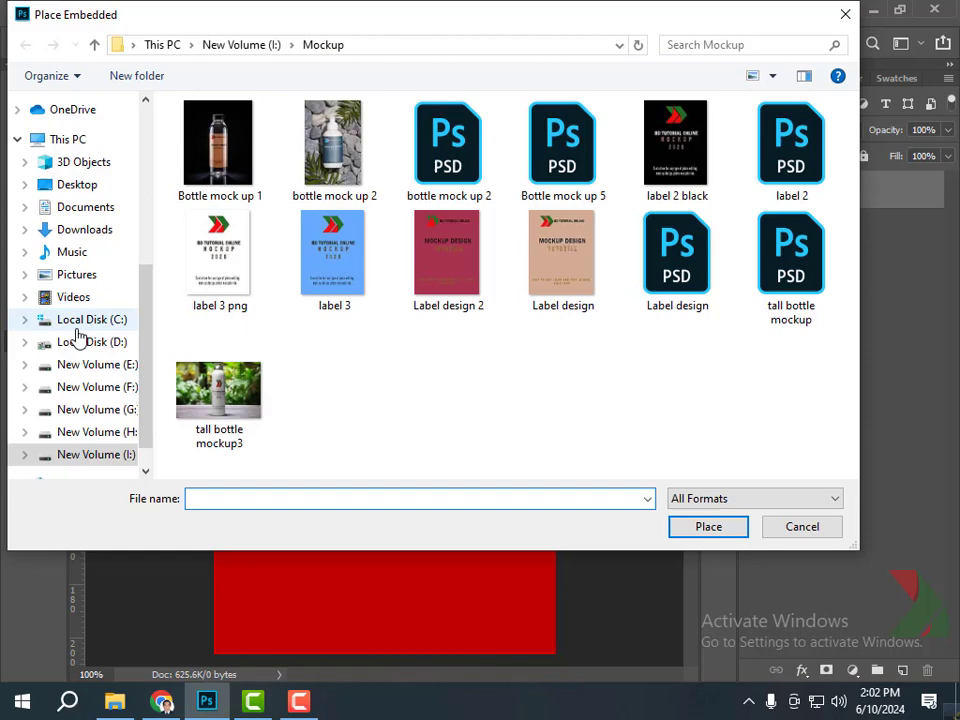
{"action": "left_click", "coordinate": [676, 160]}
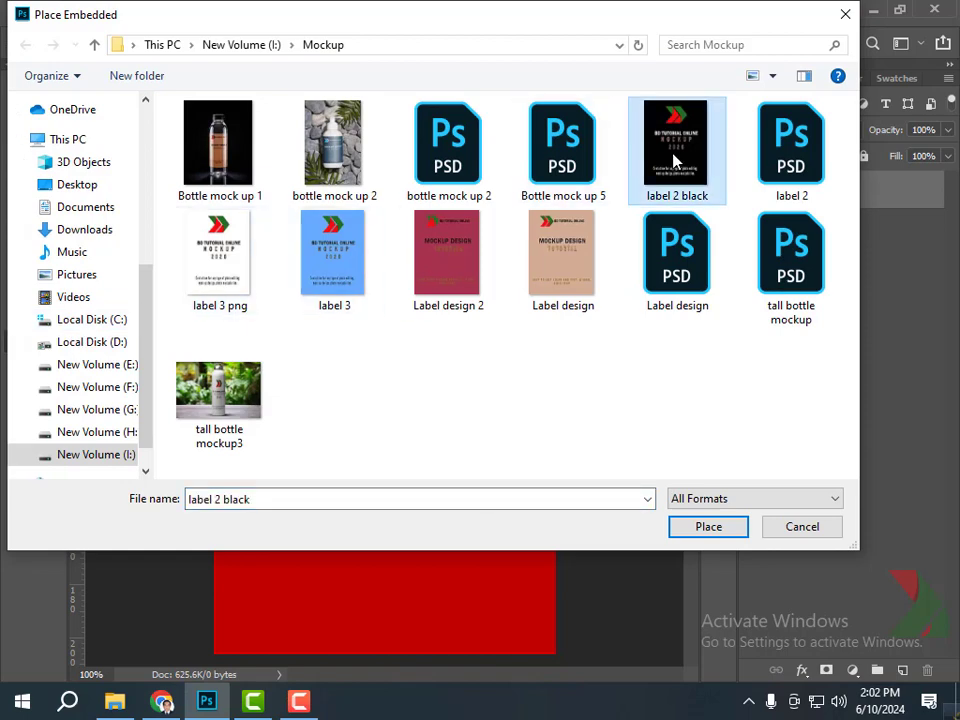
{"action": "left_click", "coordinate": [709, 529]}
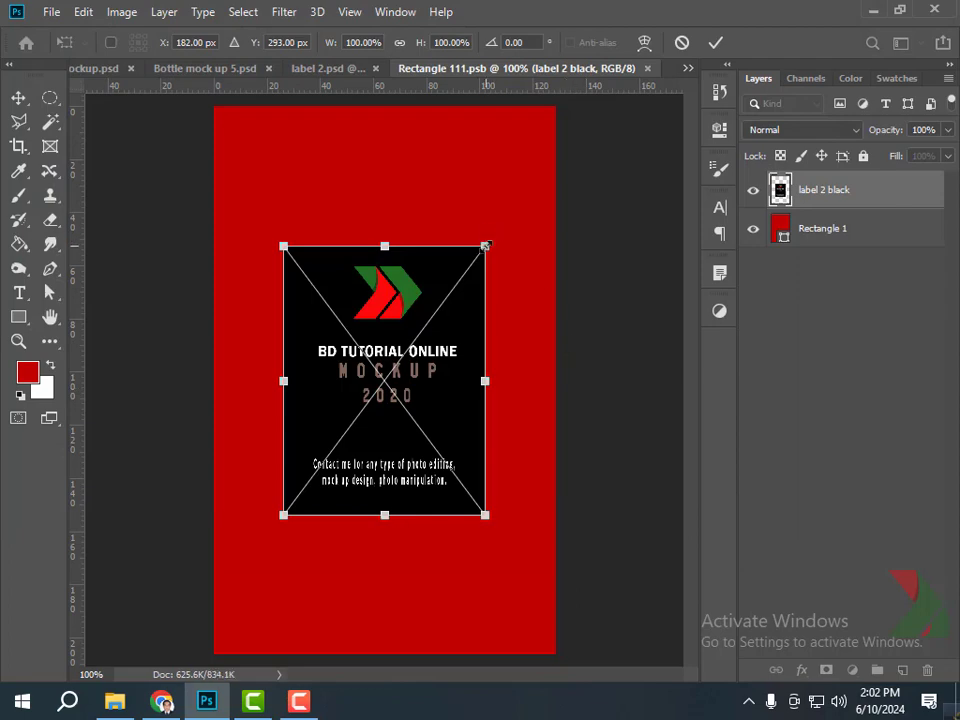
{"action": "left_click_drag", "start_coordinate": [485, 246], "coordinate": [555, 151]}
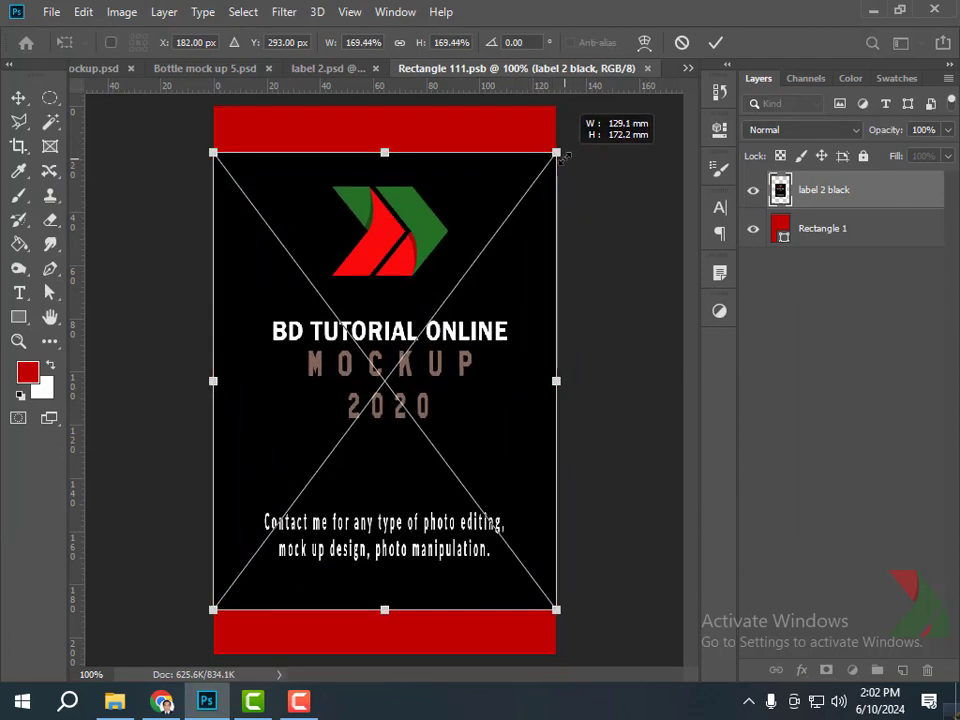
Stretch the black label to the canvas top and bottom, commit it, and save the label file.
{"action": "left_click_drag", "start_coordinate": [384, 608], "coordinate": [384, 653]}
{"action": "left_click_drag", "start_coordinate": [384, 151], "coordinate": [384, 108]}
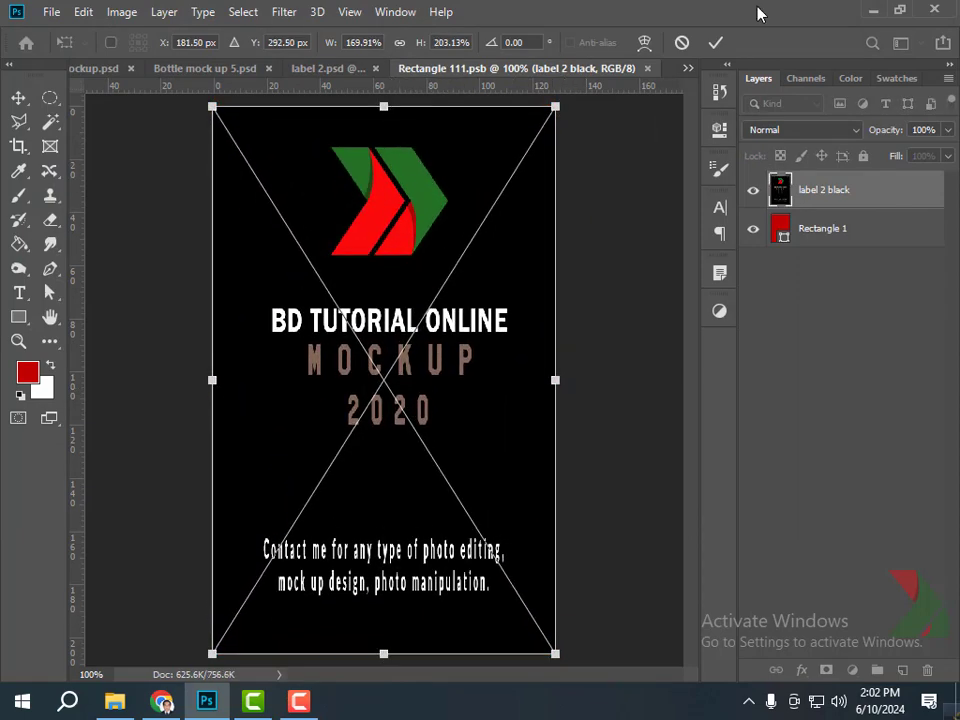
{"action": "left_click", "coordinate": [716, 42]}
{"action": "key", "text": "z"}
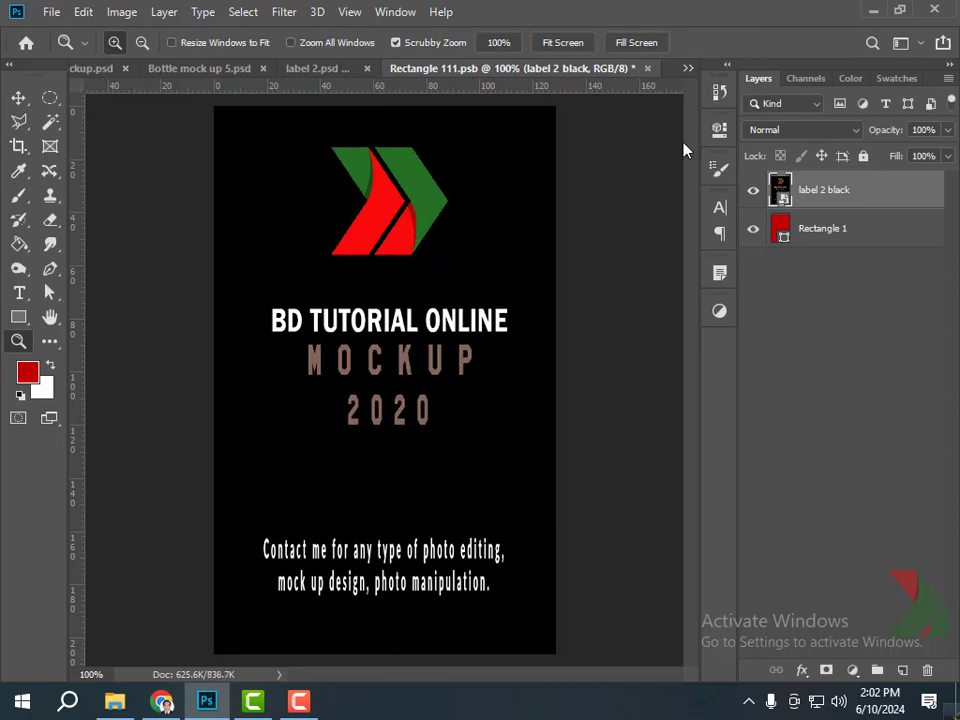
{"action": "left_click", "coordinate": [52, 13]}
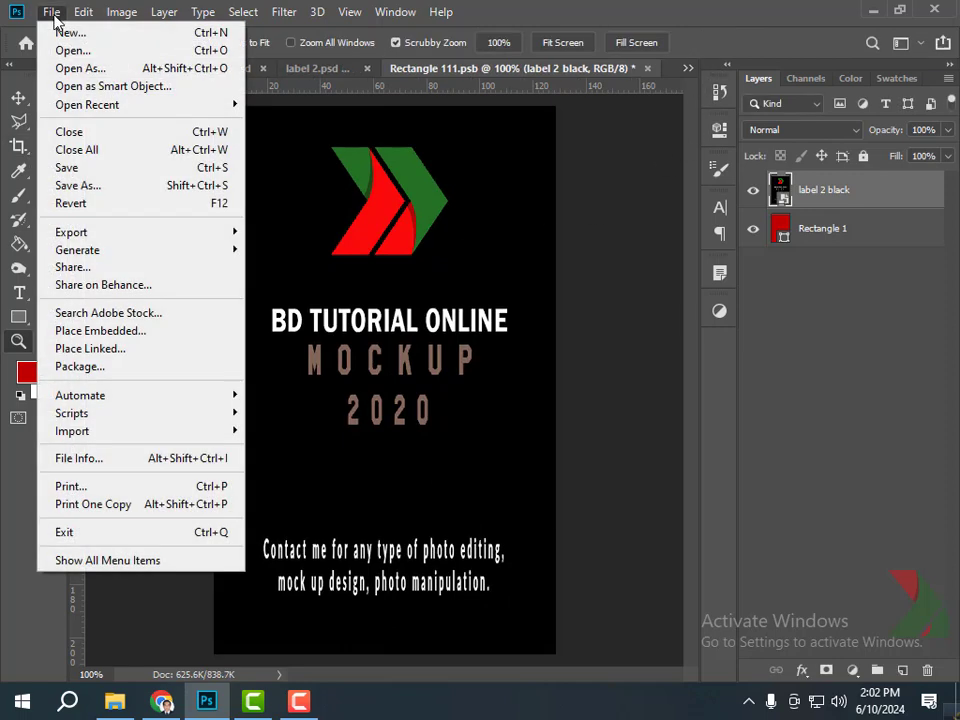
{"action": "left_click", "coordinate": [66, 167]}
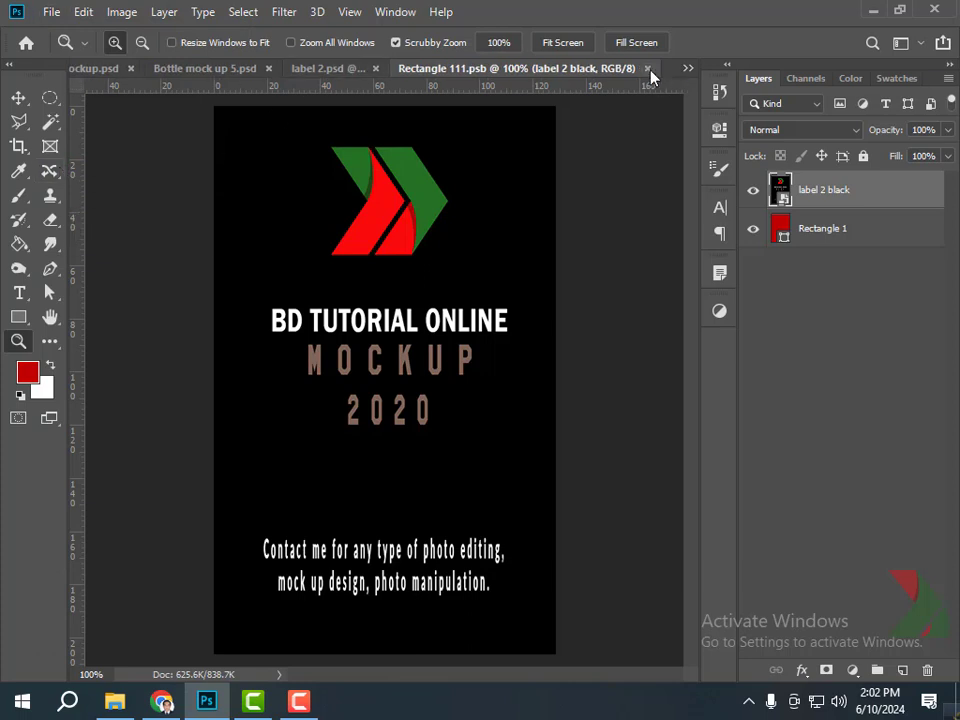
Close Rectangle 111.psb and set the label layer to 100% opacity with Multiply blending.
{"action": "left_click", "coordinate": [647, 68]}
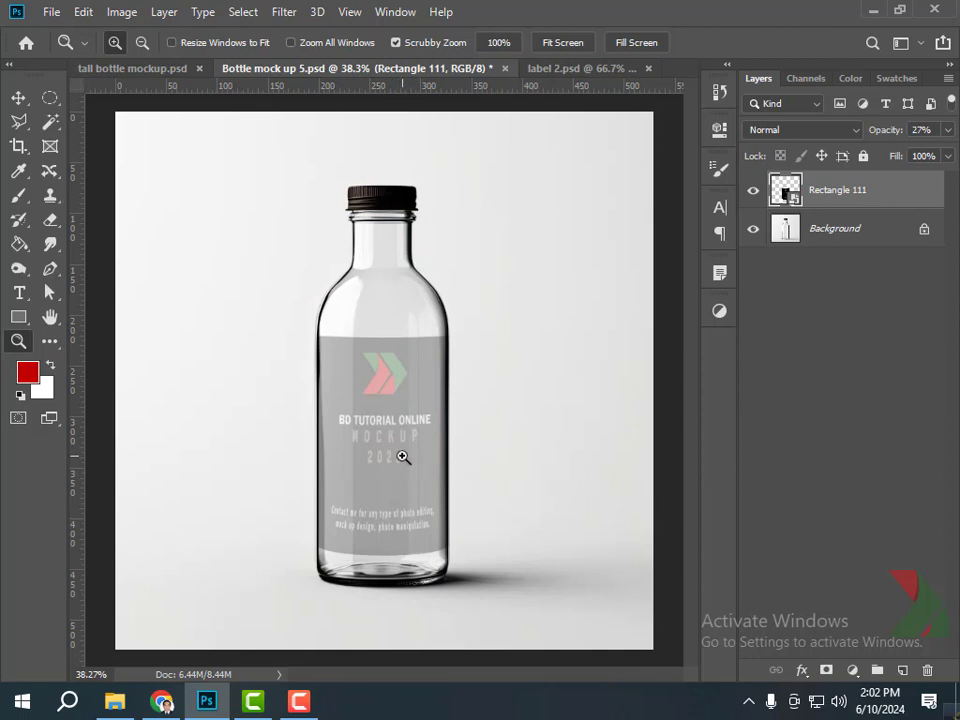
{"action": "left_click", "coordinate": [947, 131]}
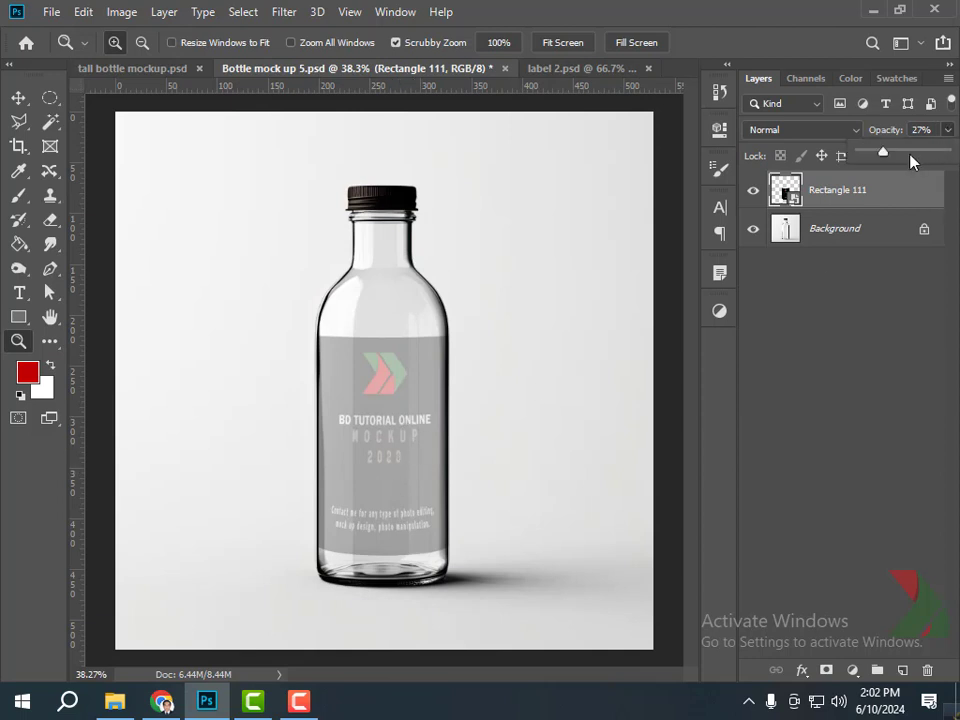
{"action": "left_click_drag", "start_coordinate": [885, 160], "coordinate": [956, 157]}
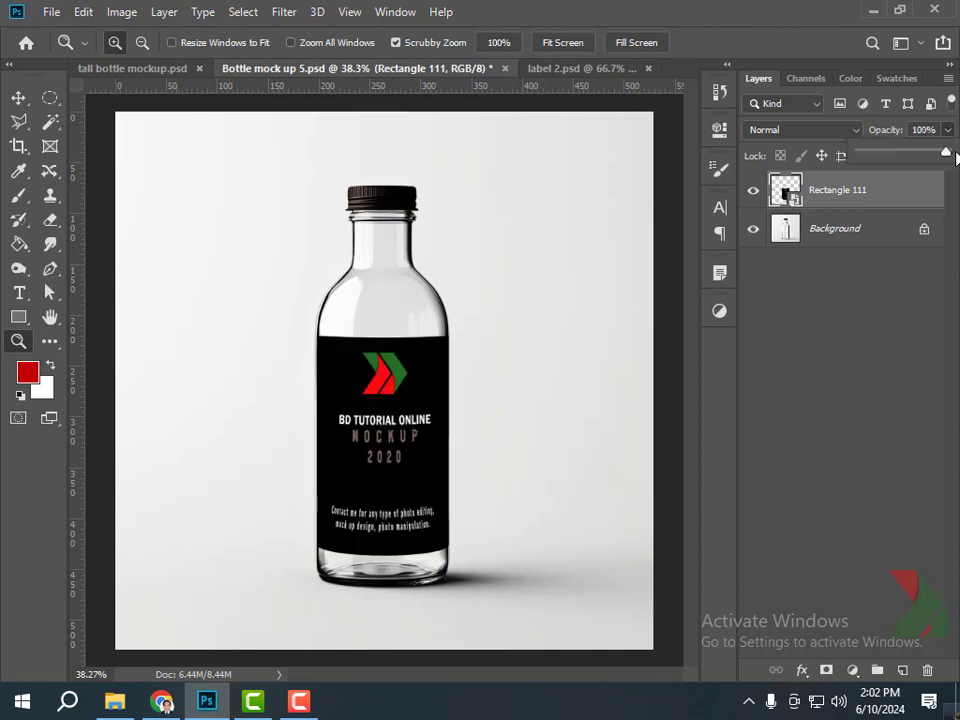
{"action": "scroll", "coordinate": [467, 499], "scroll_direction": "up", "scroll_amount": 2}
{"action": "left_click_drag", "start_coordinate": [388, 400], "coordinate": [388, 431]}
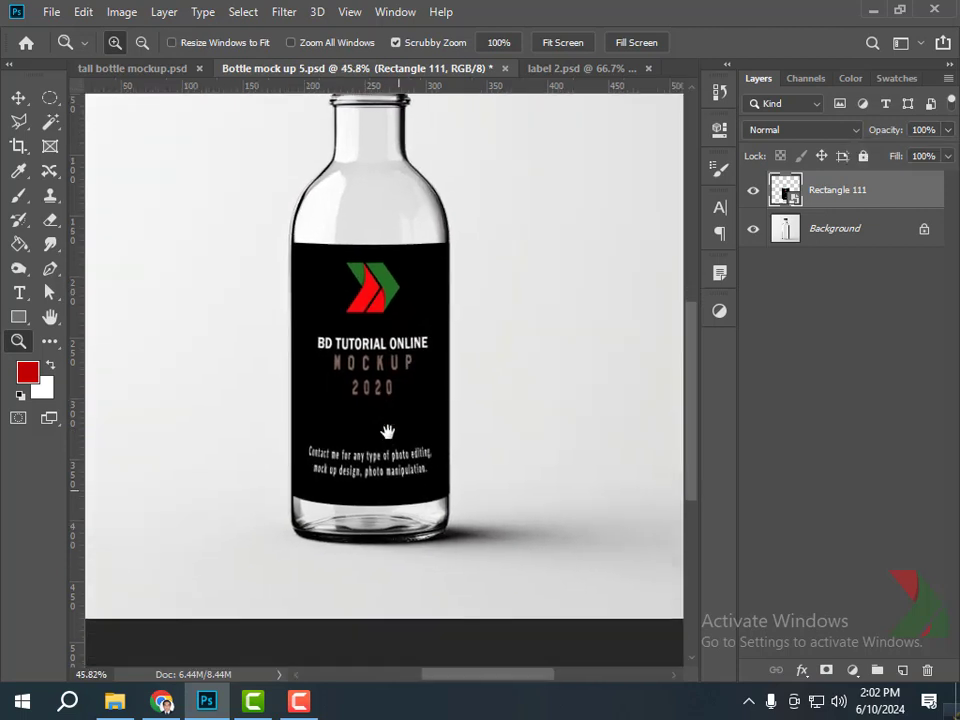
{"action": "left_click", "coordinate": [858, 131]}
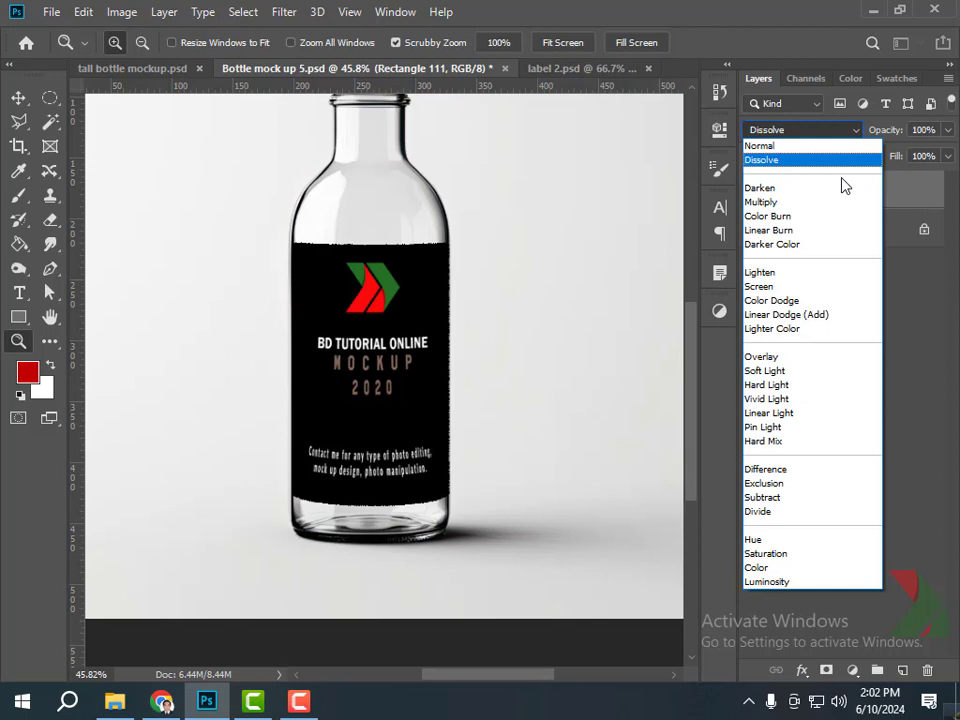
{"action": "left_click", "coordinate": [830, 204]}
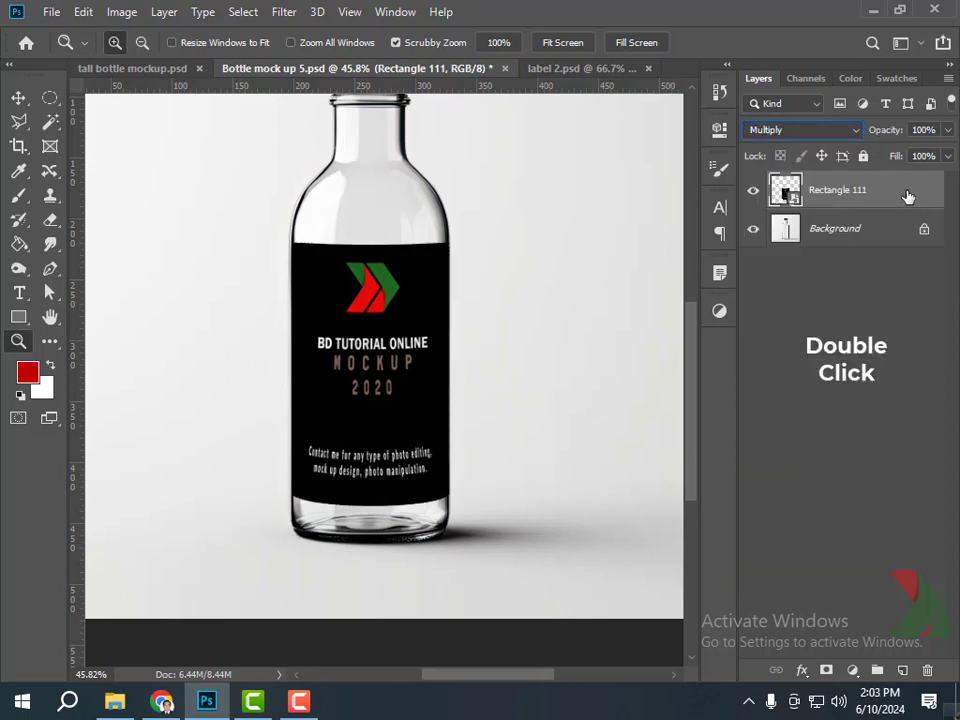
In the label's Blending Options, split the Underlying Layer white slider at 233–255 and apply.
{"action": "double_click", "coordinate": [907, 196]}
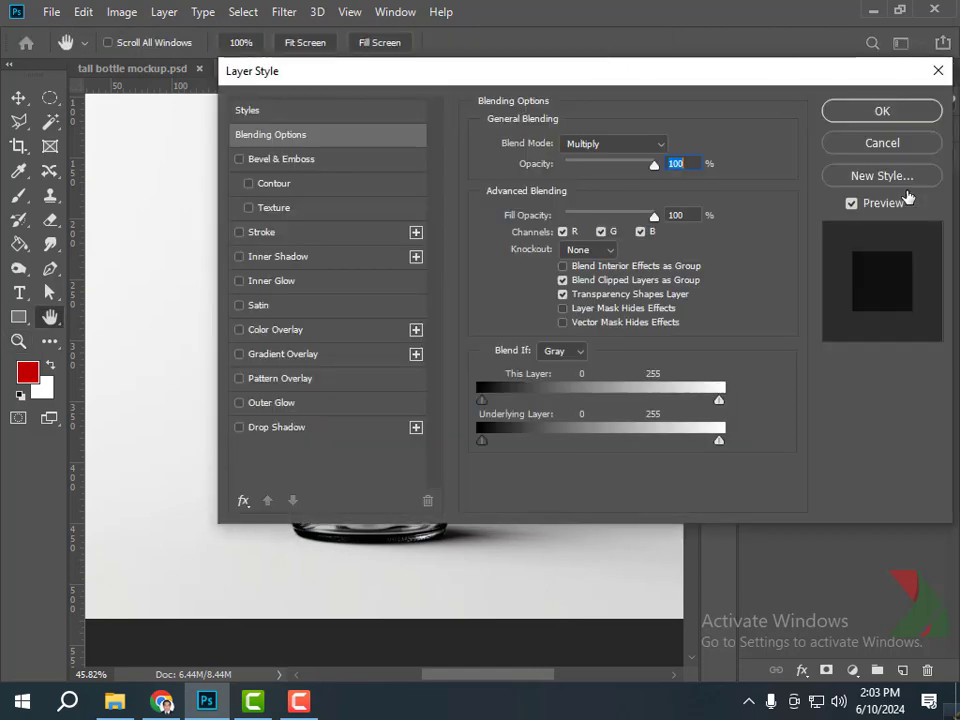
{"action": "left_click_drag", "start_coordinate": [539, 78], "coordinate": [754, 82]}
{"action": "left_click_drag", "start_coordinate": [397, 235], "coordinate": [298, 240]}
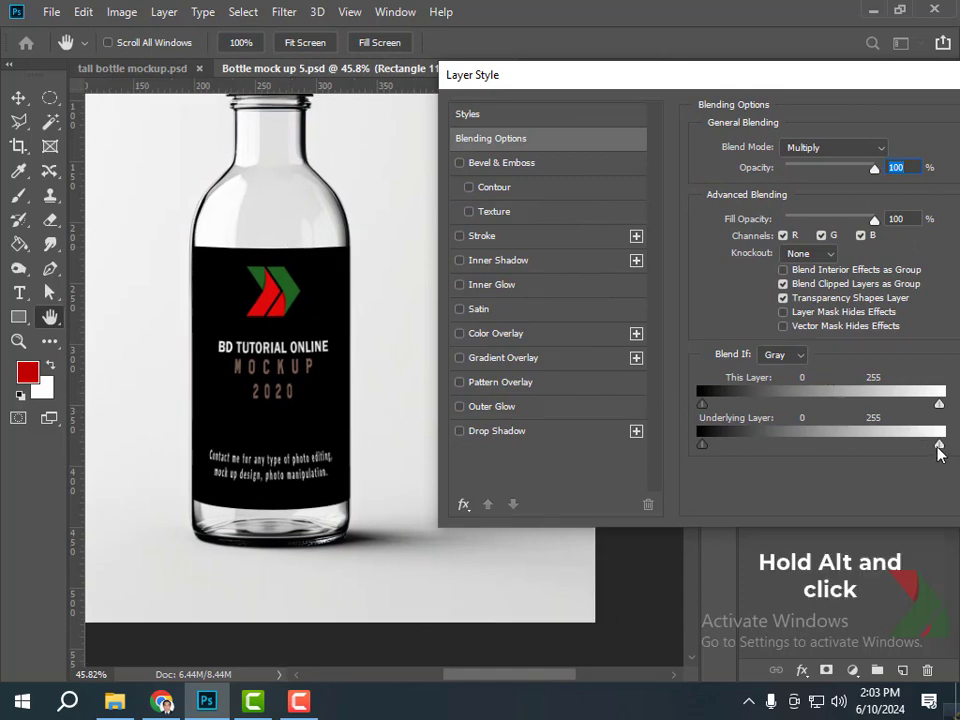
{"action": "mouse_move", "coordinate": [938, 447]}
{"action": "left_mouse_down"}
{"action": "mouse_move", "coordinate": [915, 450]}
{"action": "mouse_move", "coordinate": [921, 457]}
{"action": "left_mouse_up"}
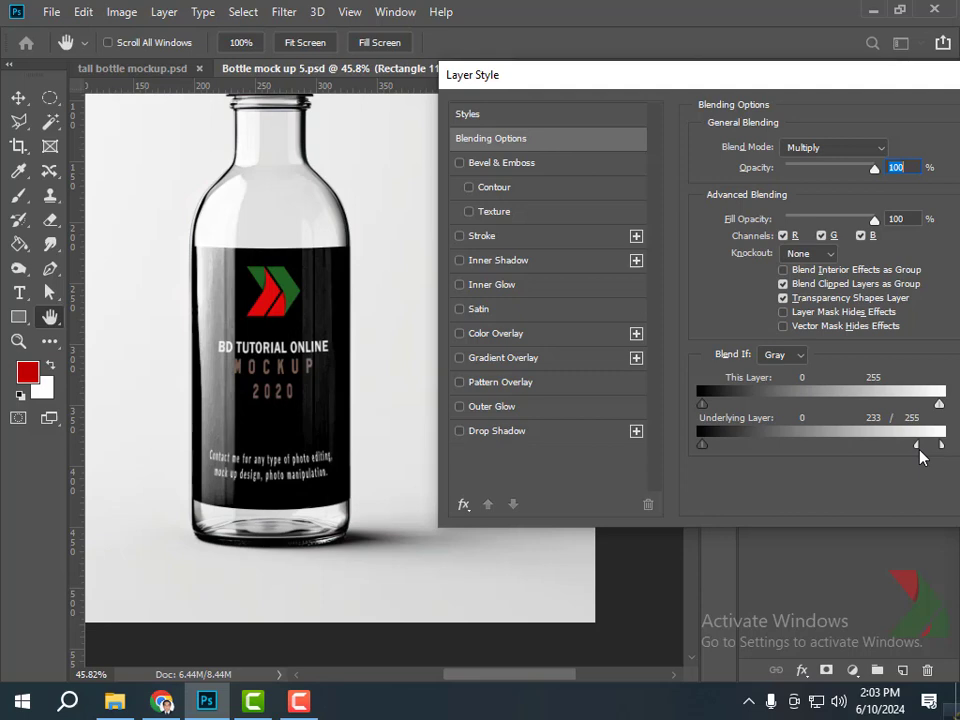
{"action": "left_click_drag", "start_coordinate": [818, 80], "coordinate": [643, 95]}
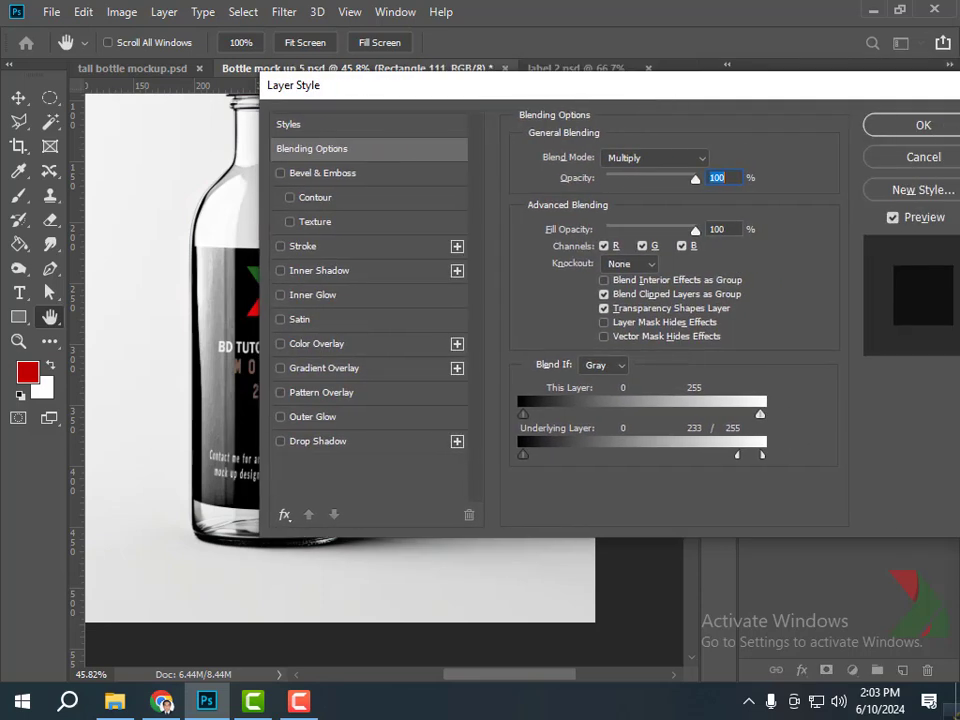
{"action": "left_click", "coordinate": [911, 125]}
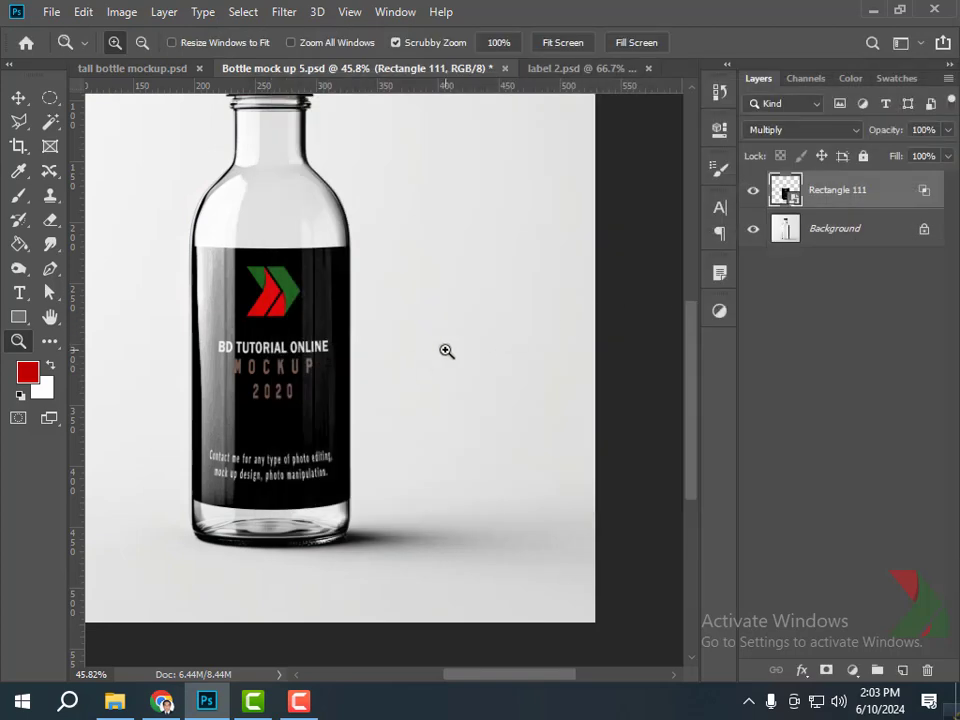
Fit the entire bottle mockup, cap to base, on screen with Ctrl+0.
{"action": "key", "text": "ctrl+0"}
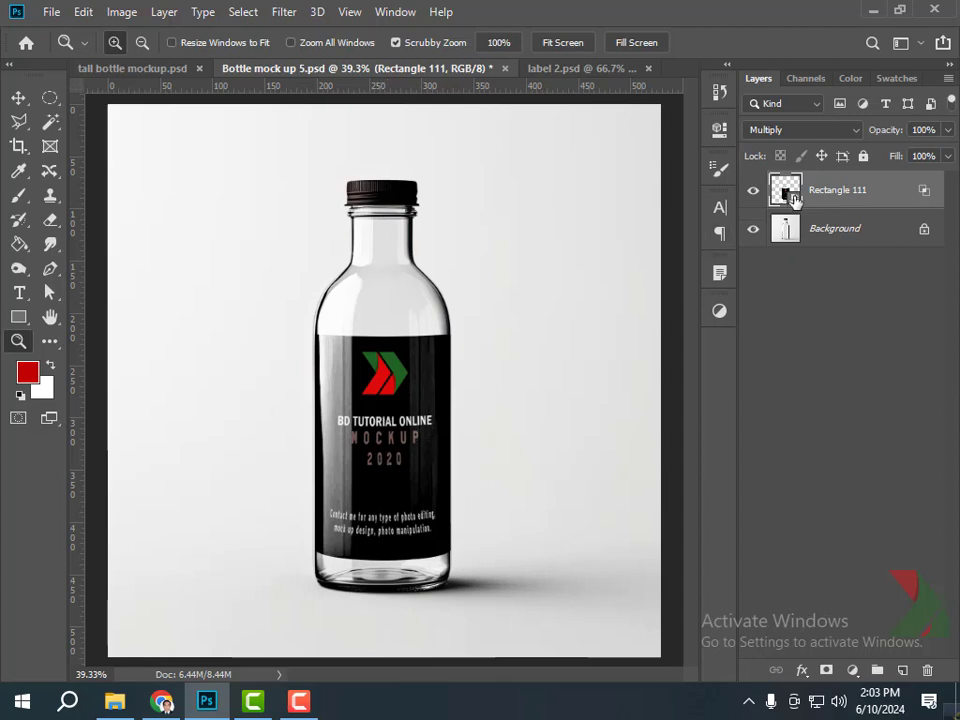
Open the label smart object's contents and place-embed the 'label 3 png' image.
{"action": "double_click", "coordinate": [793, 198]}
{"action": "left_click", "coordinate": [51, 12]}
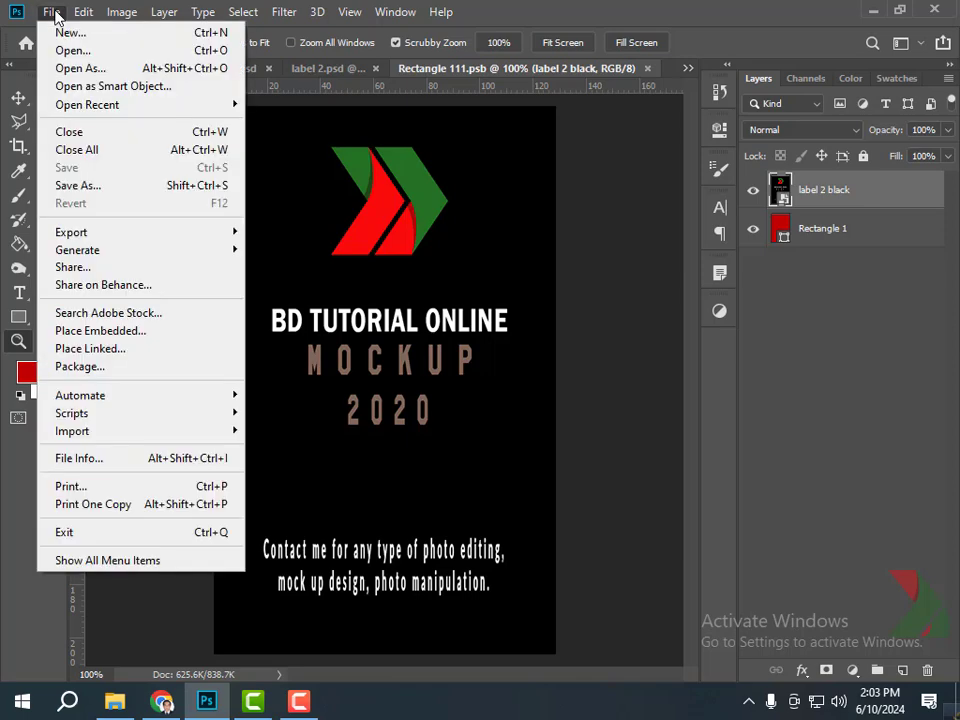
{"action": "left_click", "coordinate": [108, 331]}
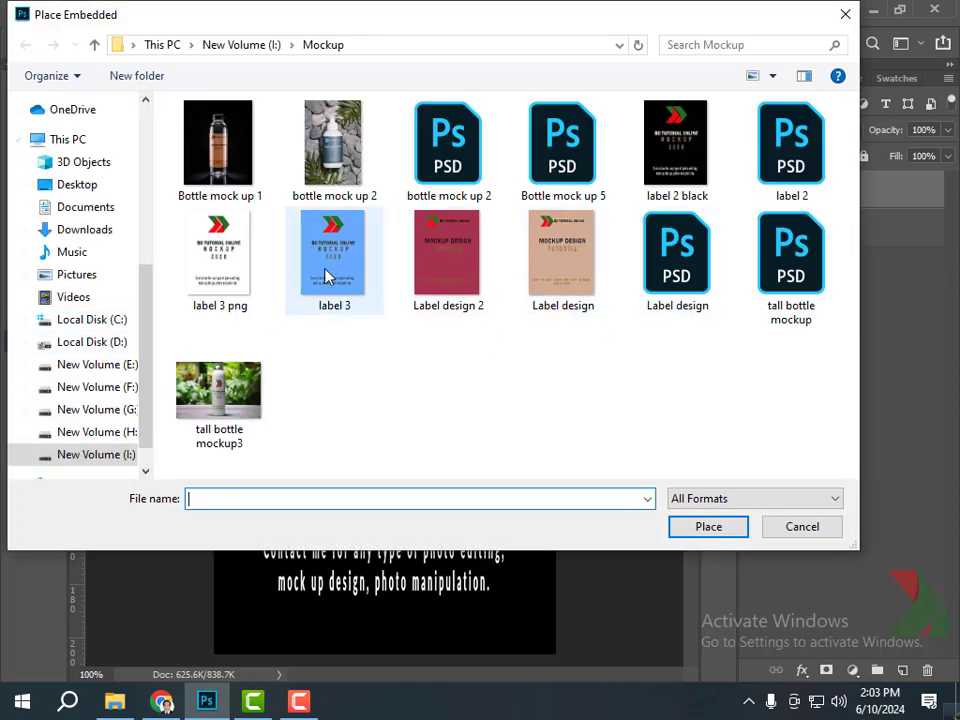
{"action": "left_click", "coordinate": [220, 255]}
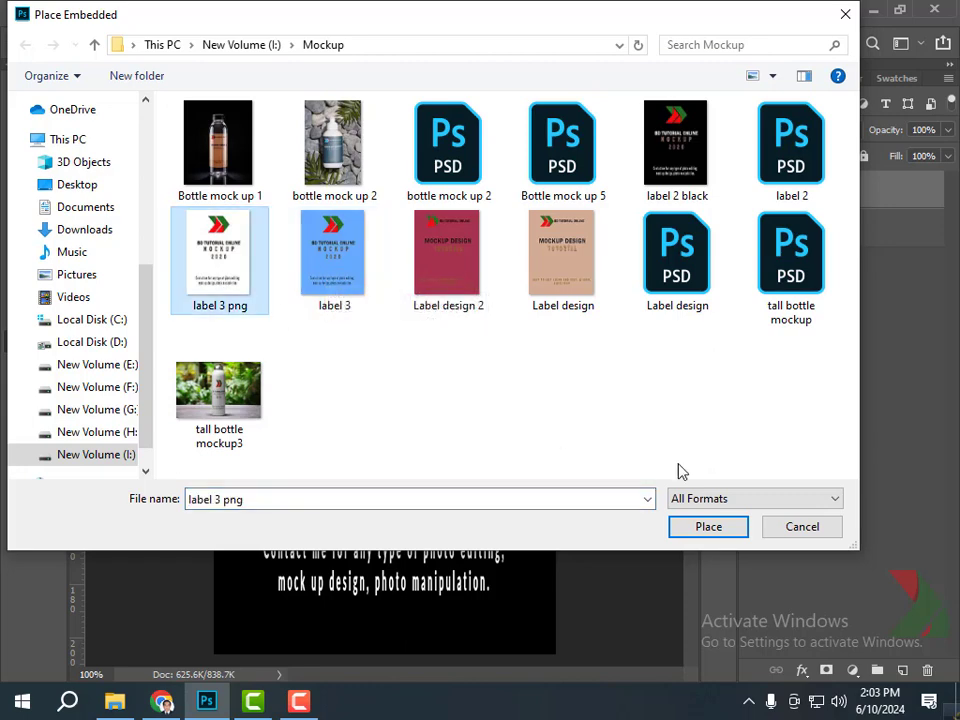
{"action": "left_click", "coordinate": [711, 528]}
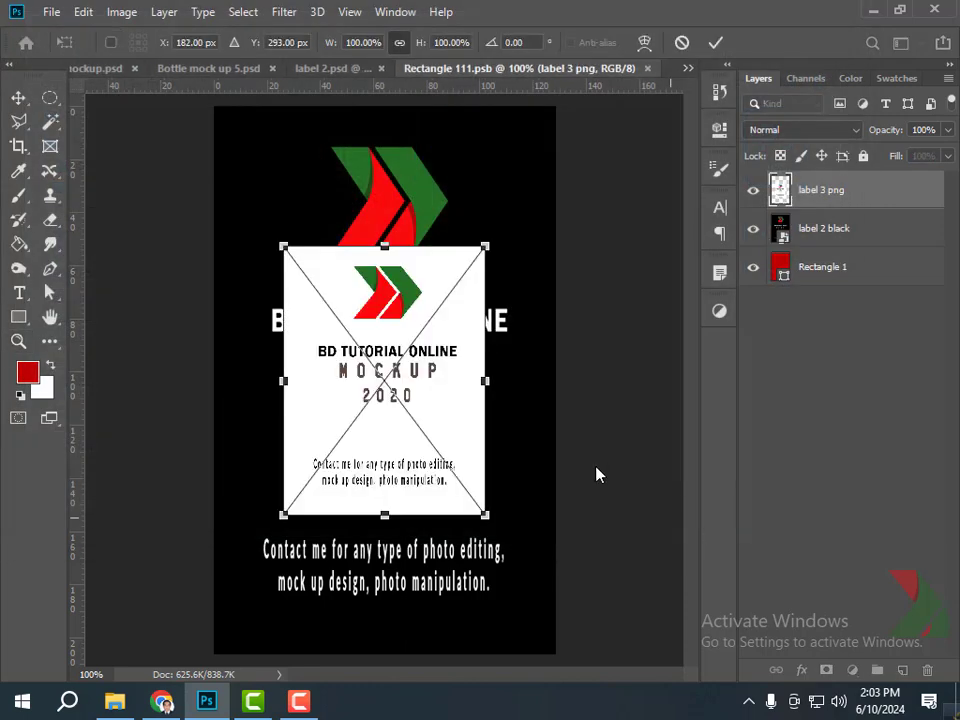
Scale the white label up and stretch it to the canvas top and bottom, then commit.
{"action": "mouse_move", "coordinate": [490, 247]}
{"action": "left_mouse_down"}
{"action": "mouse_move", "coordinate": [548, 148]}
{"action": "mouse_move", "coordinate": [556, 150]}
{"action": "left_mouse_up"}
{"action": "left_click_drag", "start_coordinate": [384, 152], "coordinate": [384, 106]}
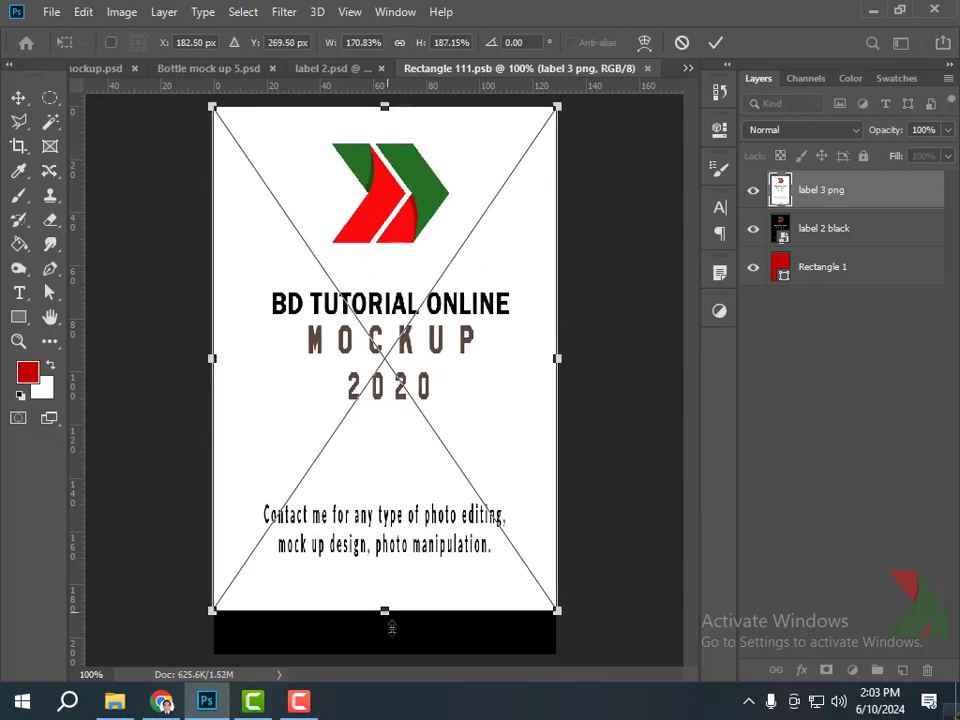
{"action": "left_click_drag", "start_coordinate": [384, 608], "coordinate": [396, 655]}
{"action": "left_click", "coordinate": [715, 42]}
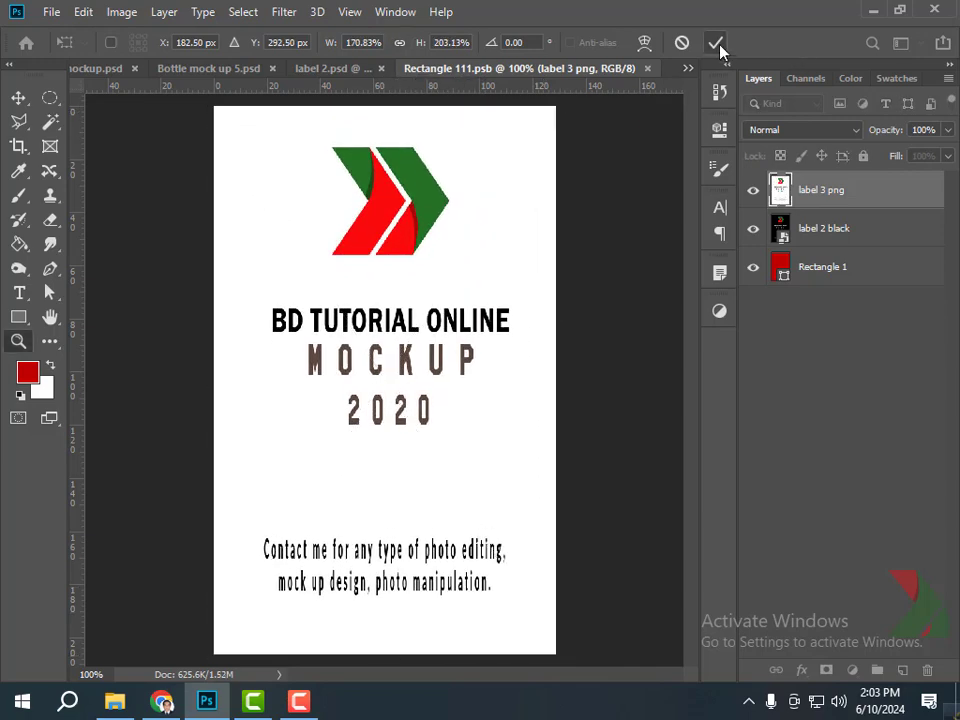
Save changes to Rectangle 111.psb and close it, updating the bottle with the white label.
{"action": "key", "text": "z"}
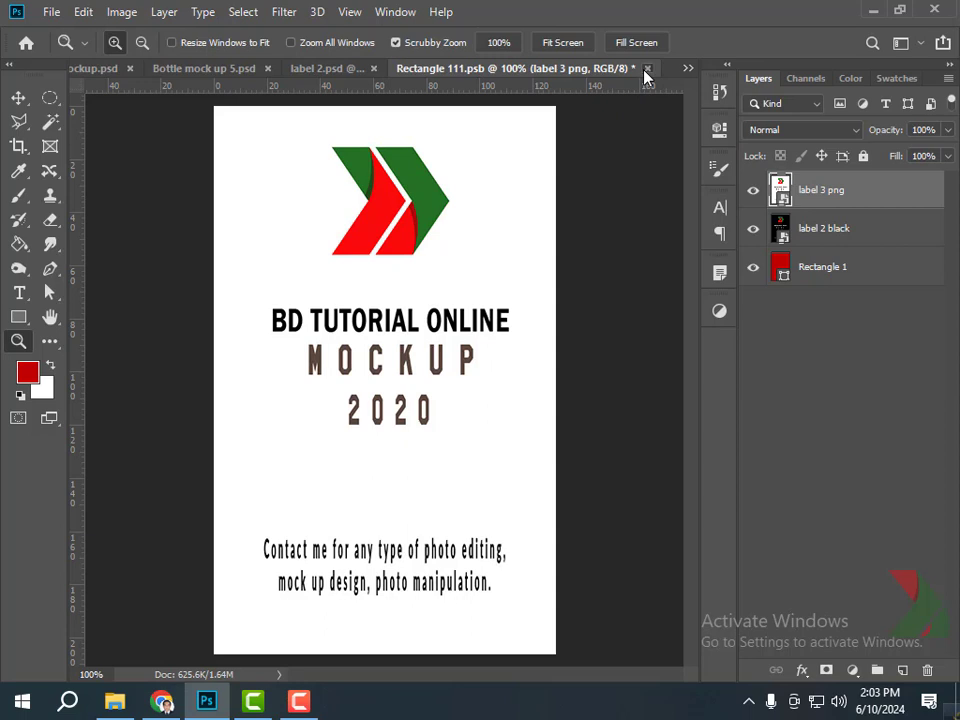
{"action": "left_click", "coordinate": [646, 69]}
{"action": "left_click", "coordinate": [398, 273]}
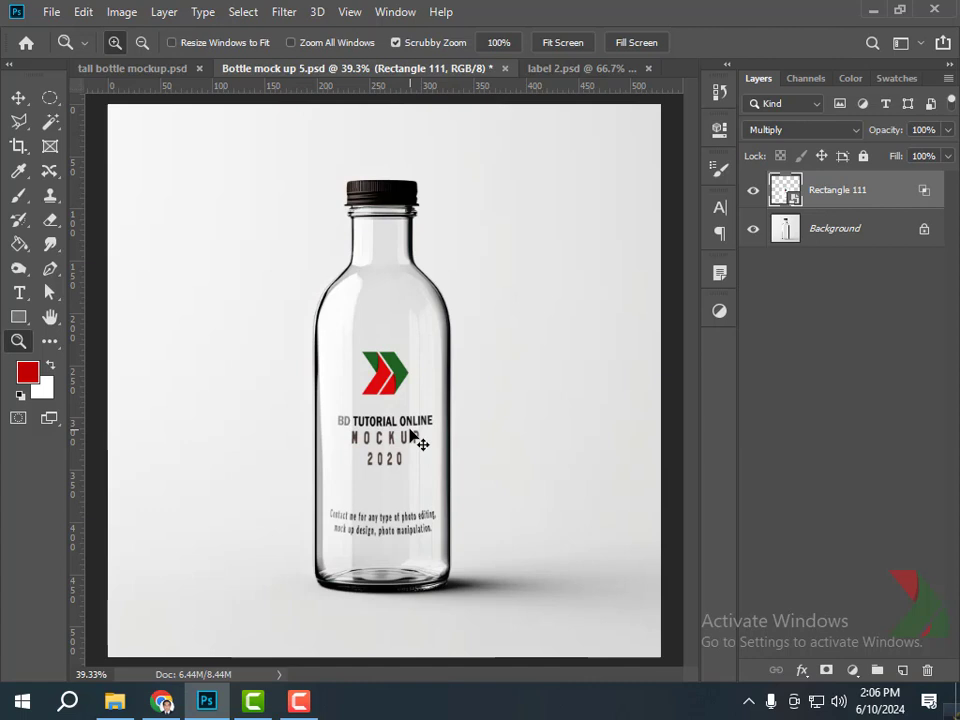
Apply a custom Warp transform so the label's logo and text bend around the bottle.
{"action": "key", "text": "ctrl+t"}
{"action": "right_click", "coordinate": [380, 394]}
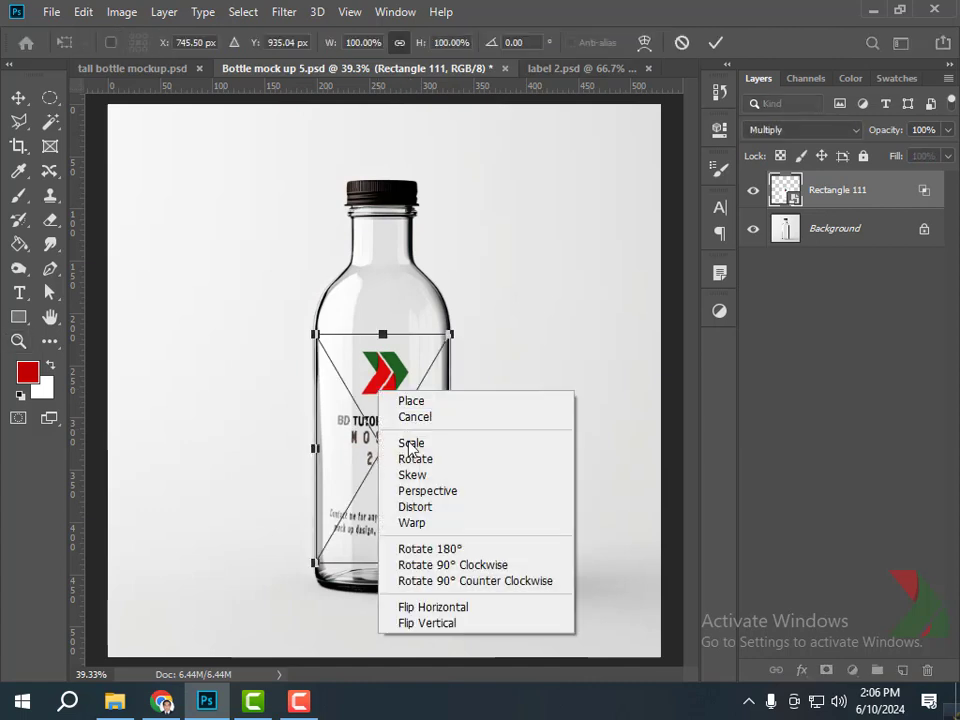
{"action": "left_click", "coordinate": [407, 520]}
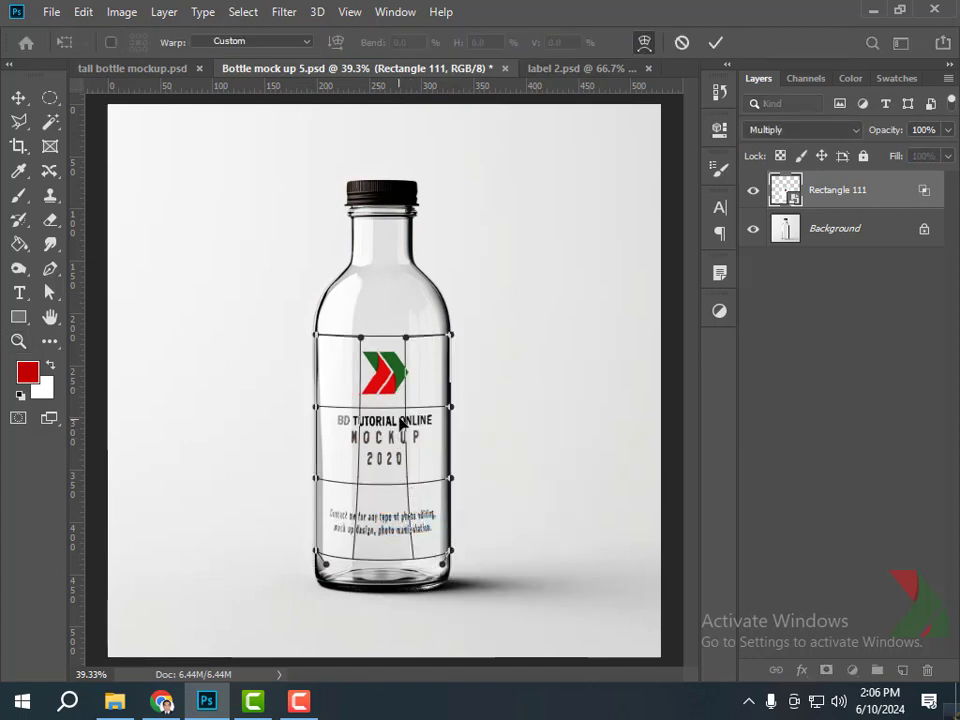
{"action": "left_click_drag", "start_coordinate": [407, 428], "coordinate": [409, 430]}
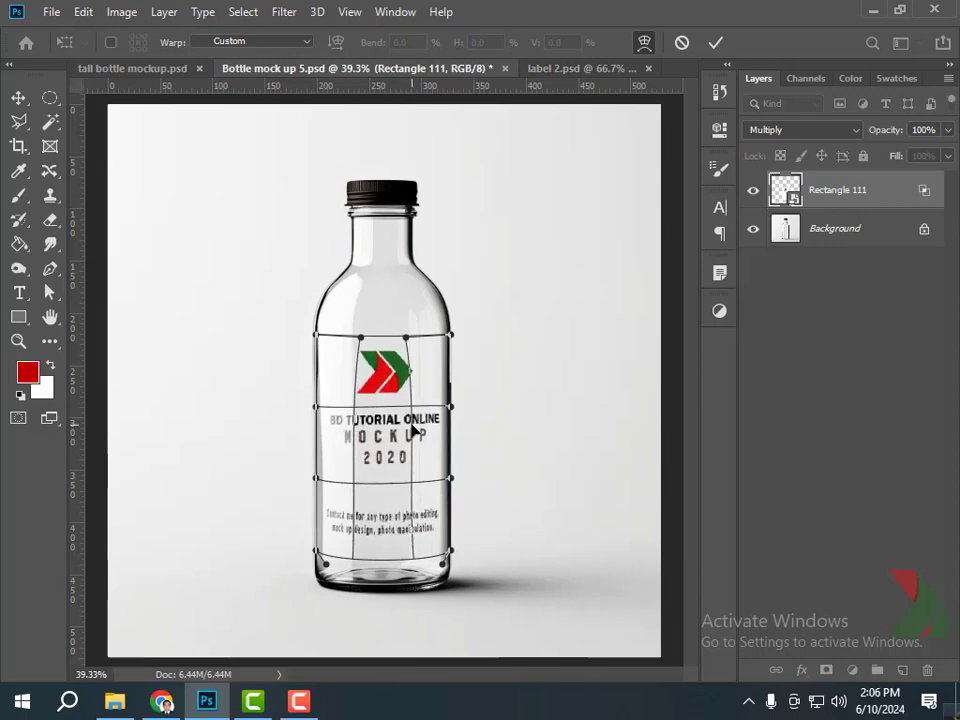
{"action": "left_click_drag", "start_coordinate": [380, 484], "coordinate": [385, 493]}
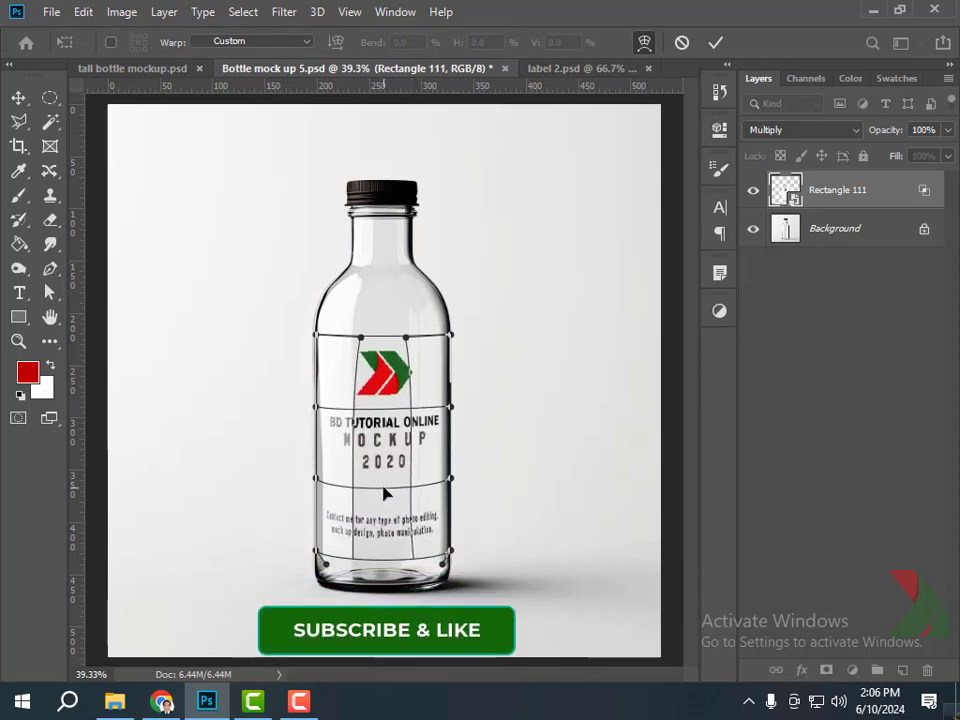
{"action": "left_click", "coordinate": [714, 43]}
{"action": "key", "text": "z"}
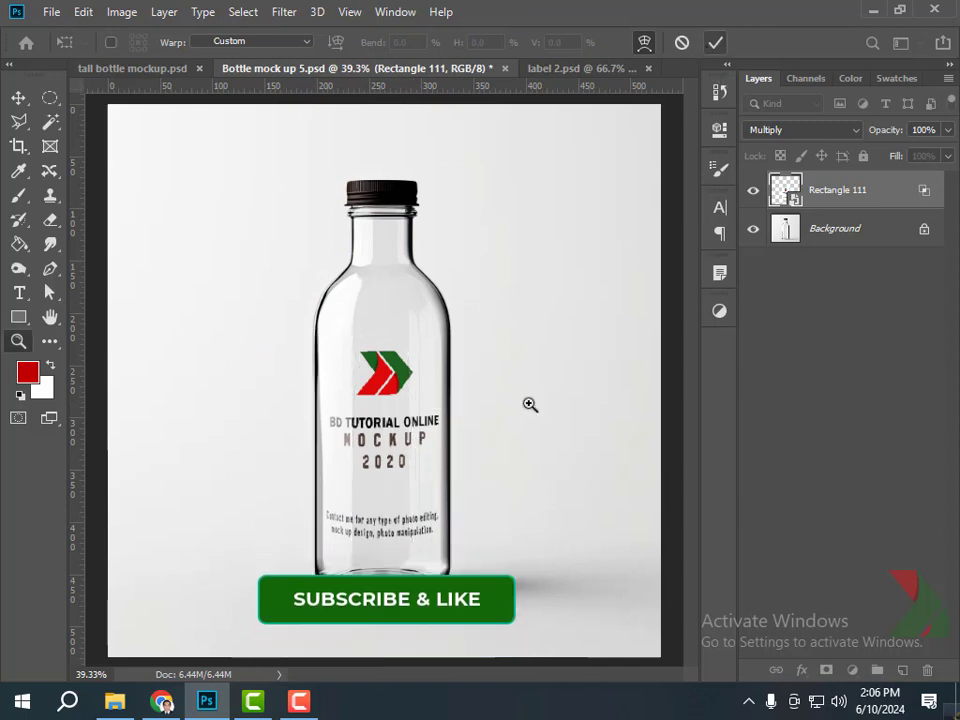